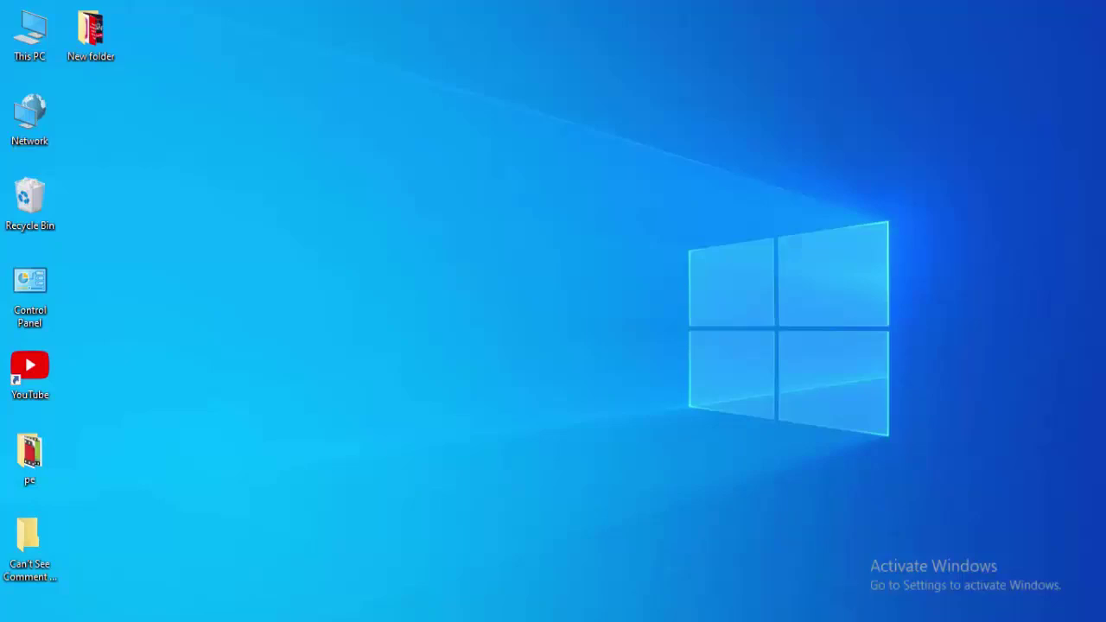
# Open Task Manager from the taskbar and restart the Windows Explorer process.
pyautogui.rightClick(890, 615)
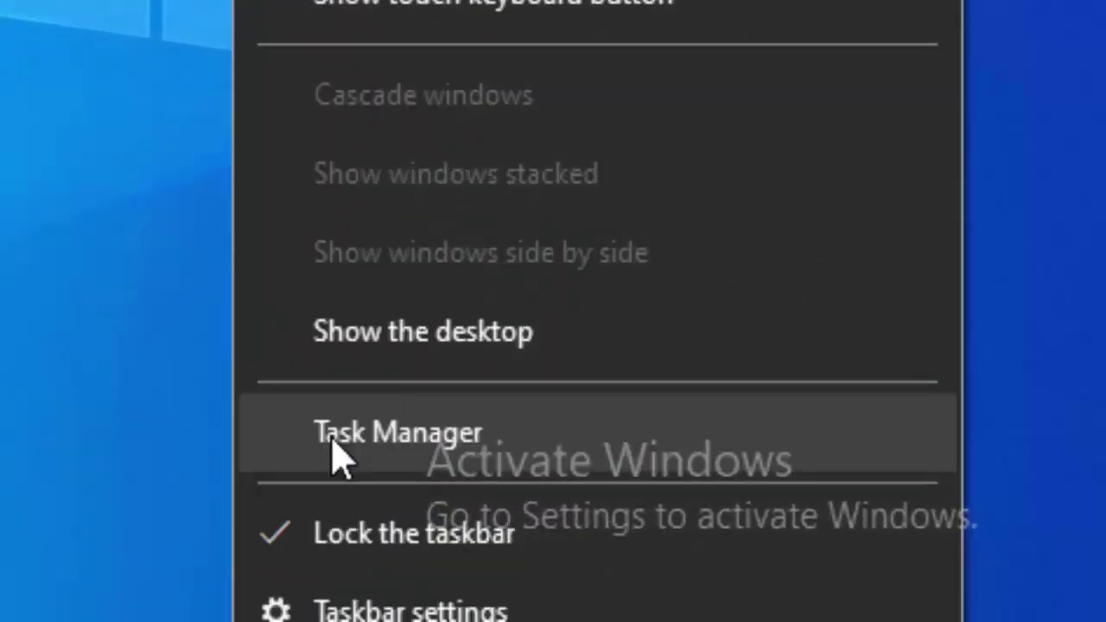
pyautogui.click(338, 456)
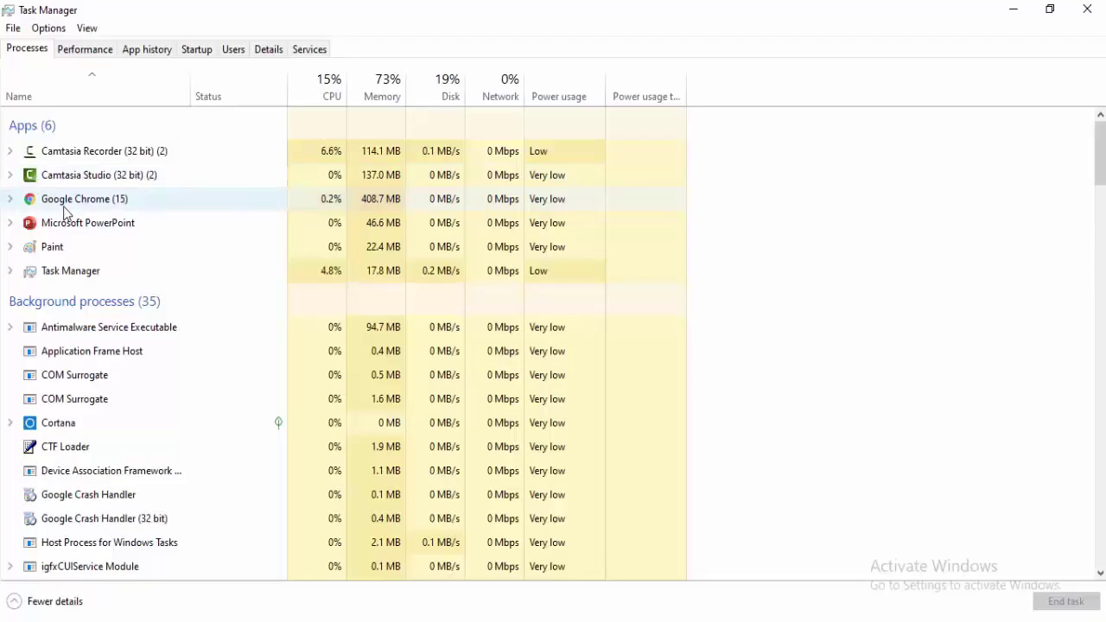
pyautogui.click(64, 208)
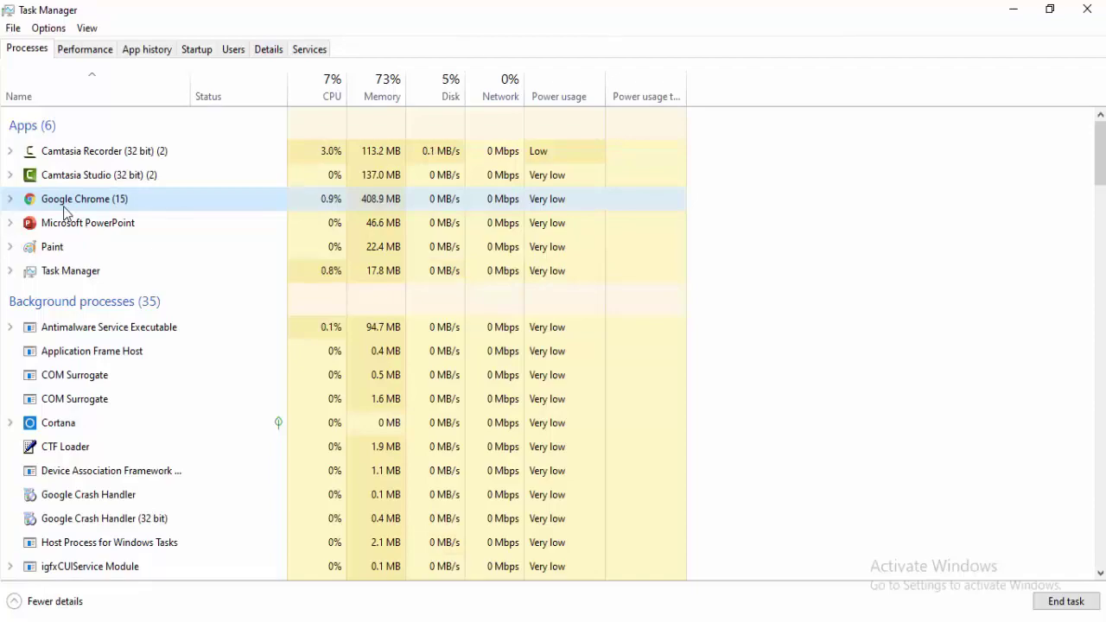
pyautogui.scroll(-5, 64, 211)
pyautogui.scroll(-10, 66, 214)
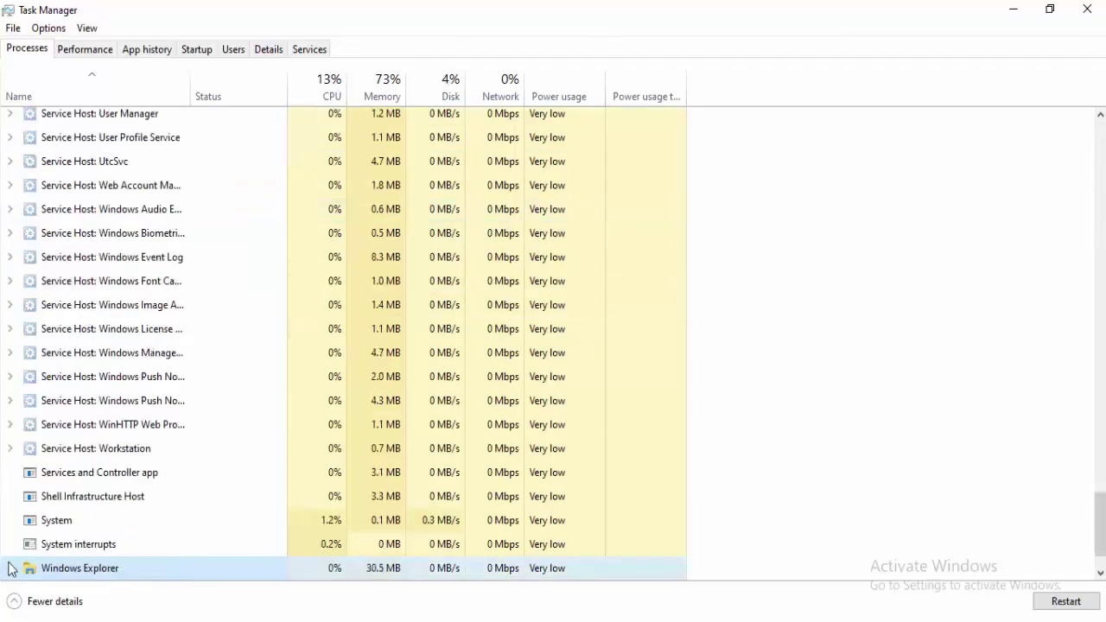
pyautogui.click(47, 566)
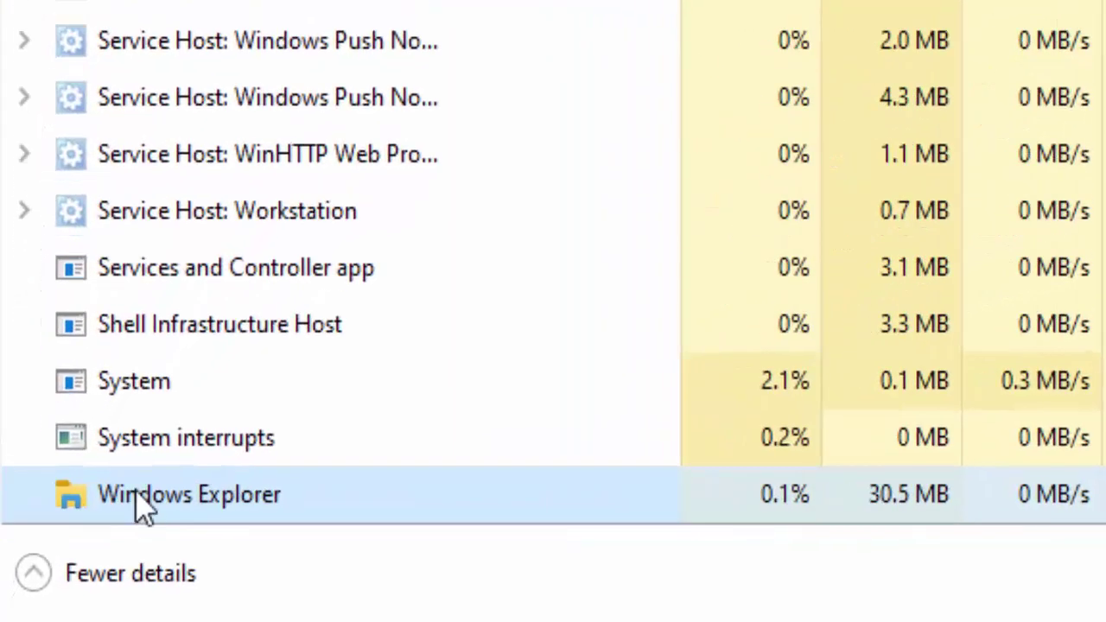
pyautogui.rightClick(136, 499)
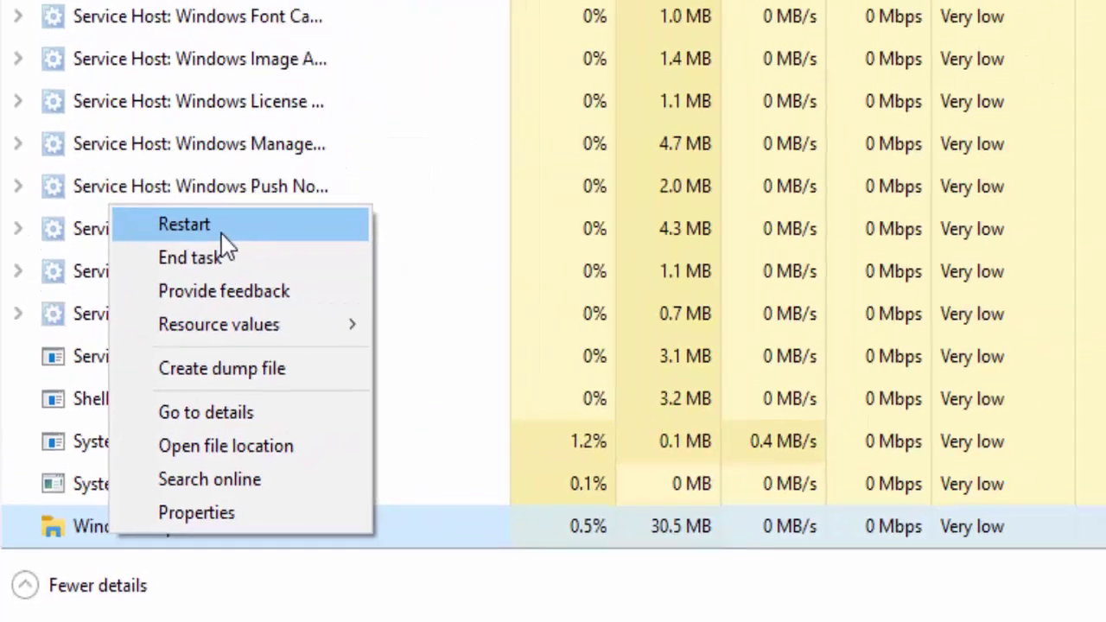
pyautogui.click(295, 105)
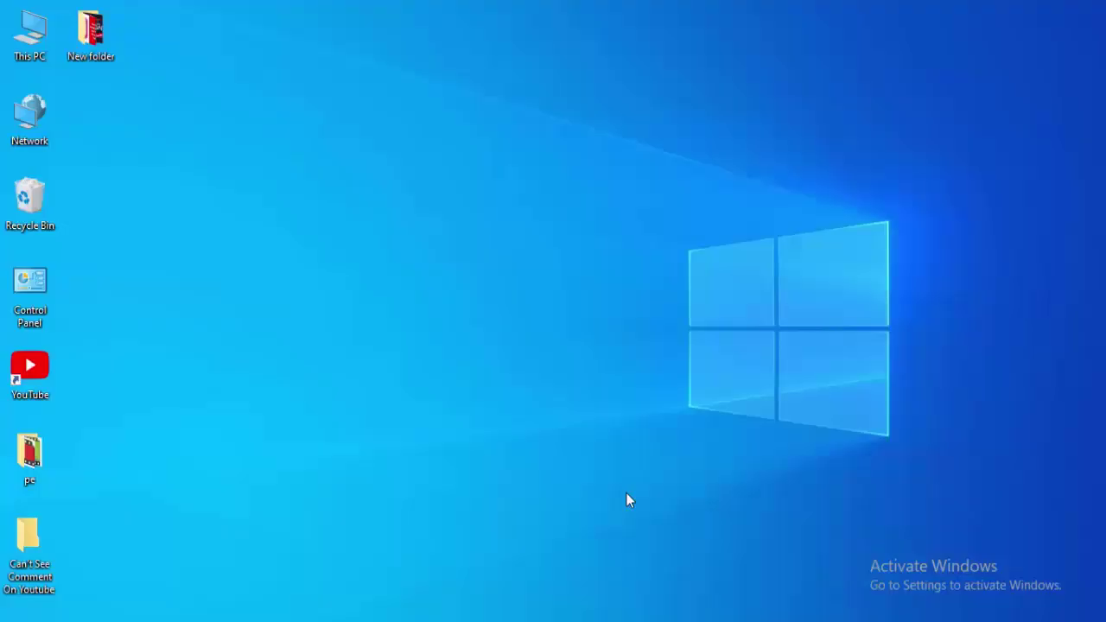
pyautogui.press('super')
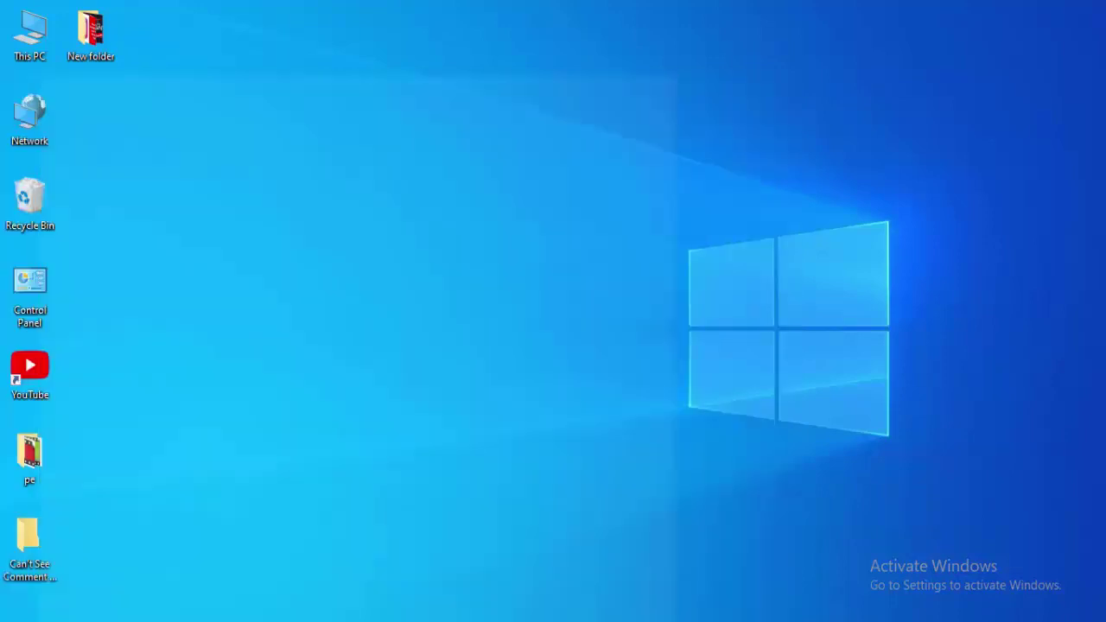
# Launch Command Prompt as administrator and run ipconfig /release.
pyautogui.write('comma')
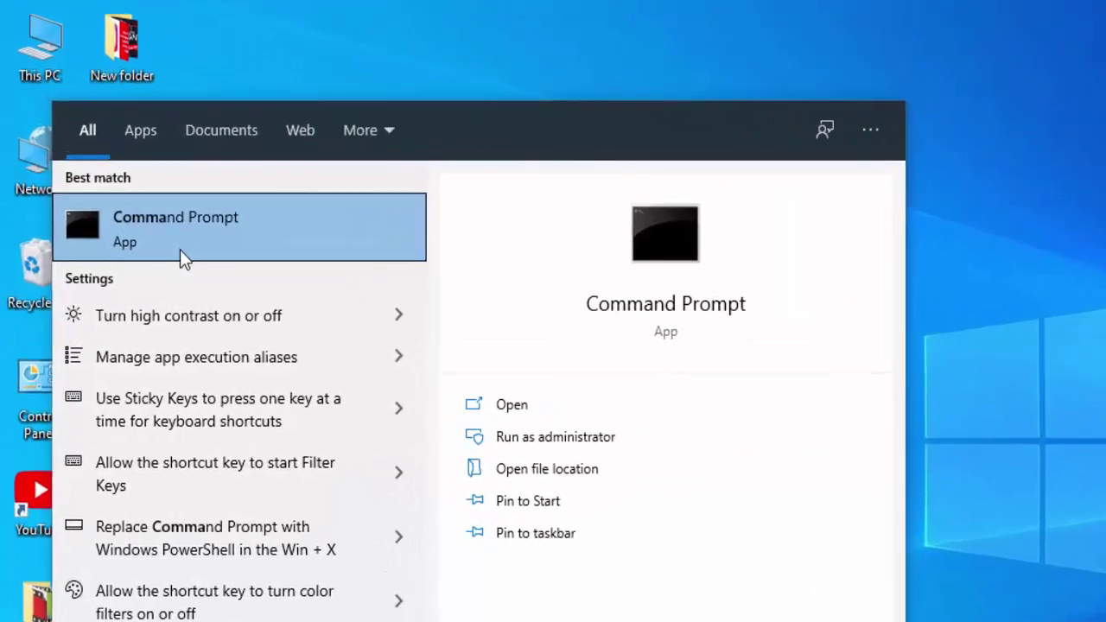
pyautogui.rightClick(138, 188)
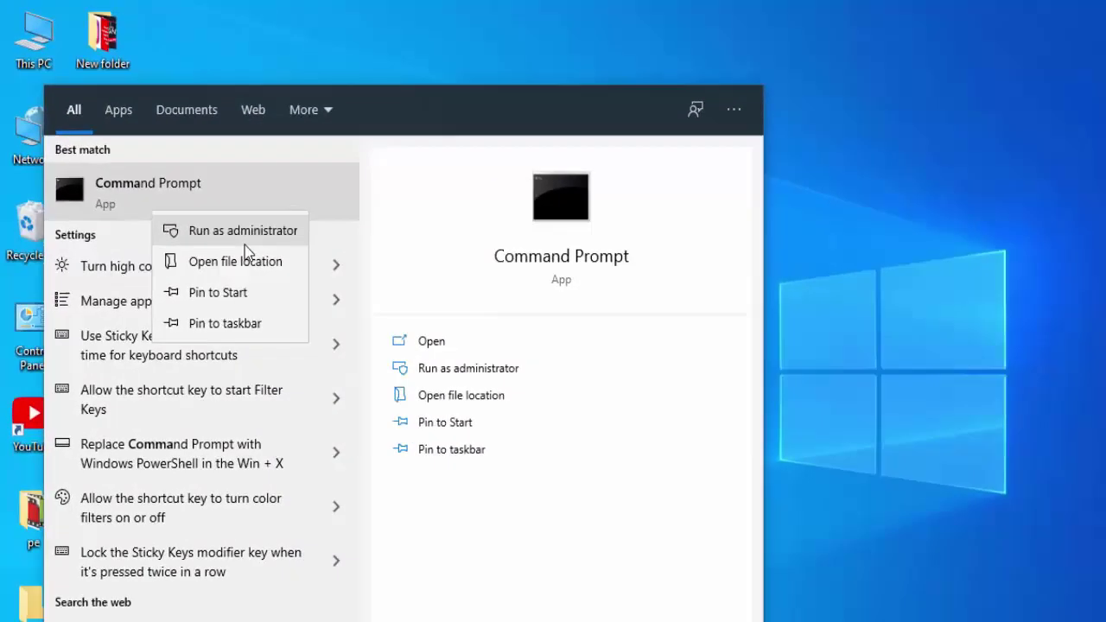
pyautogui.click(386, 380)
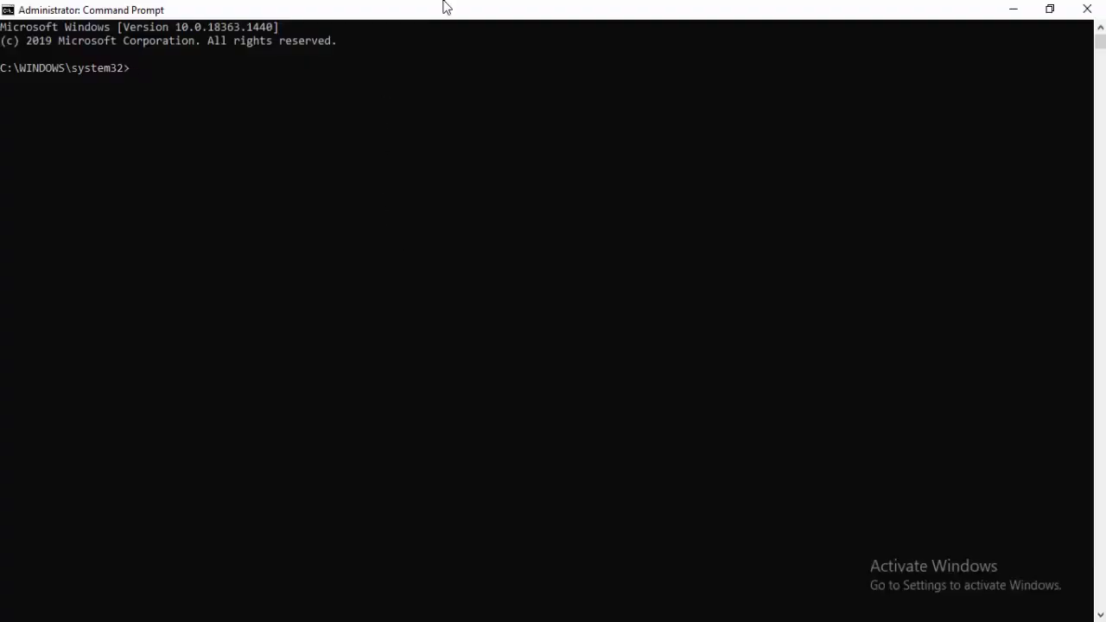
pyautogui.write('ipconfig /')
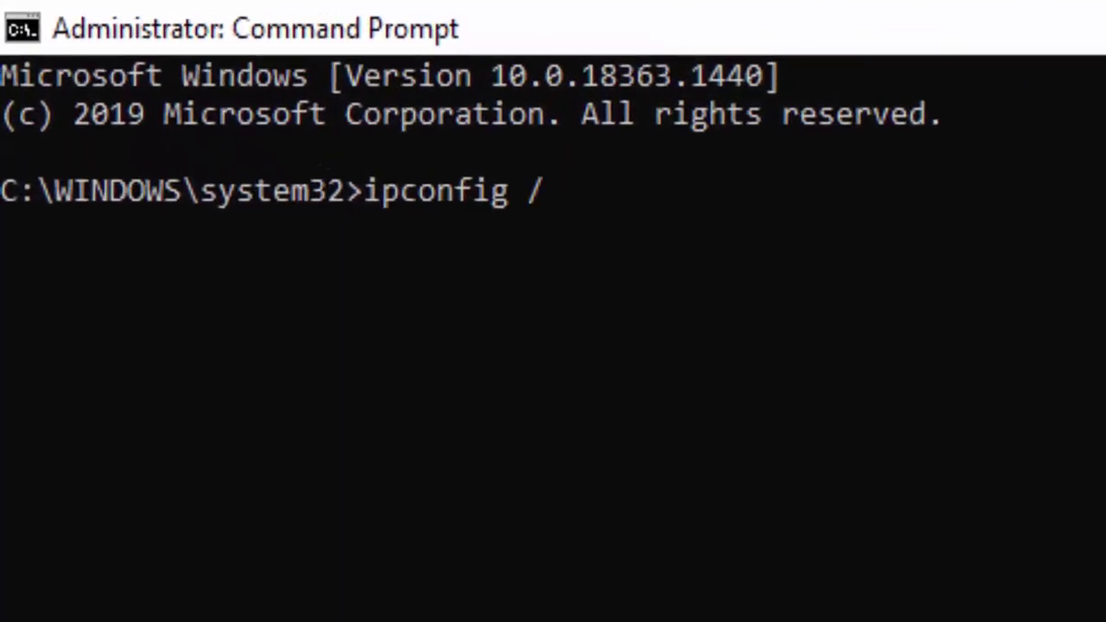
pyautogui.write('release')
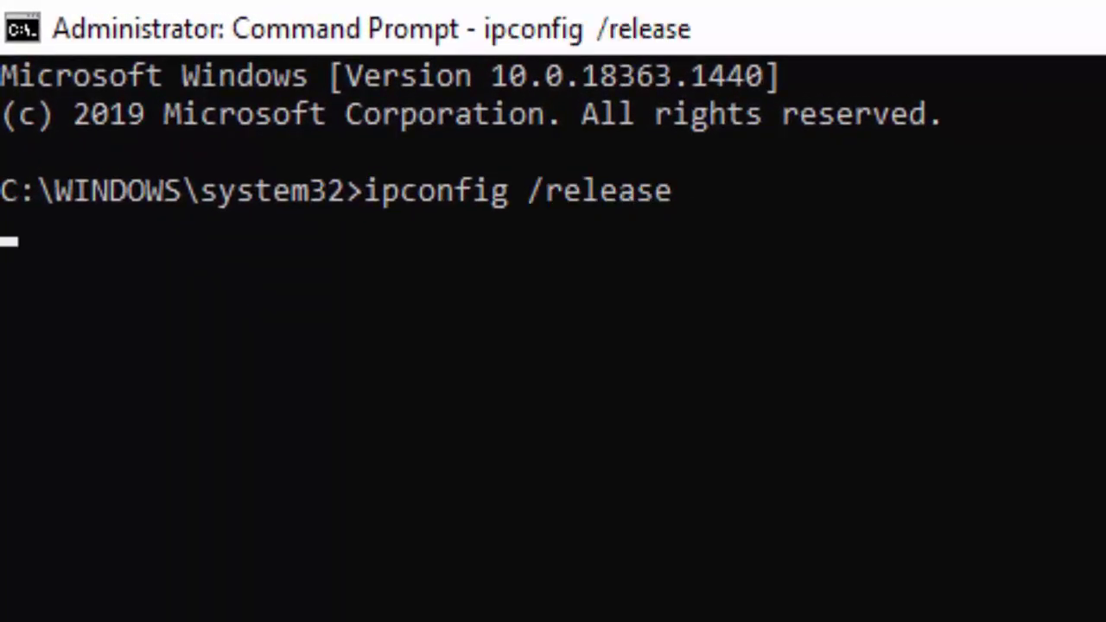
pyautogui.press('Return')
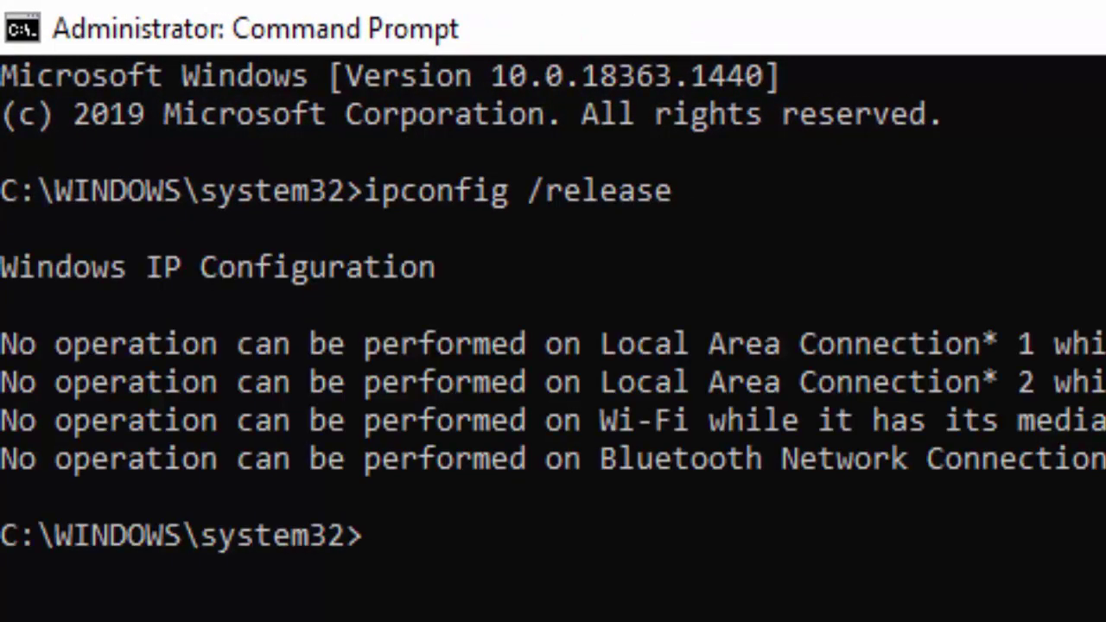
# Flush the DNS resolver cache with ipconfig /flushdns.
pyautogui.write('ipco')
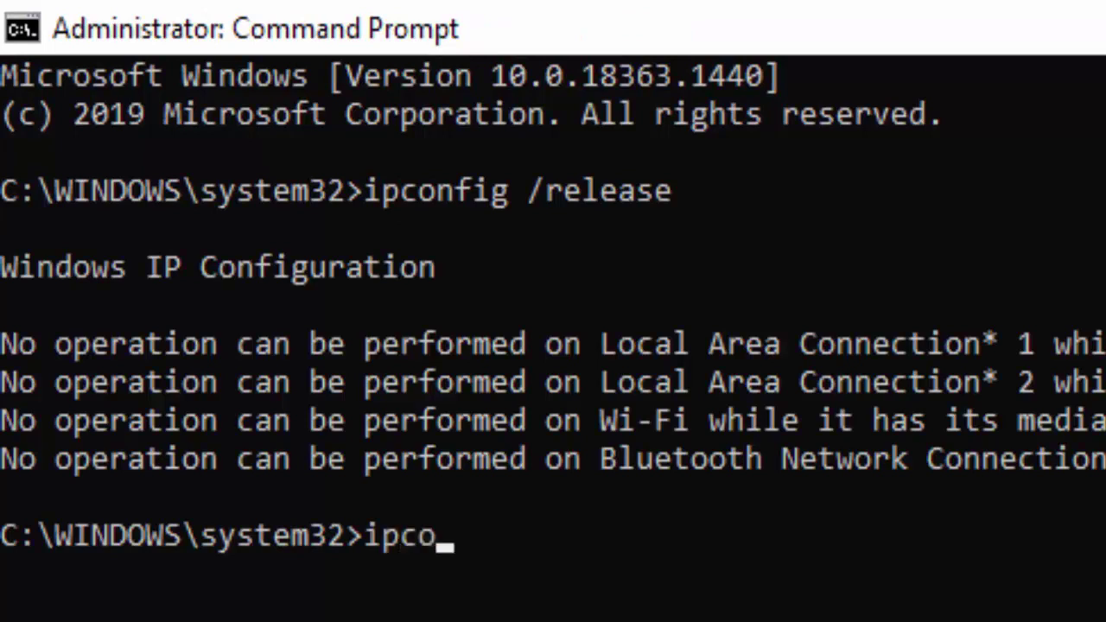
pyautogui.write('nfig /f')
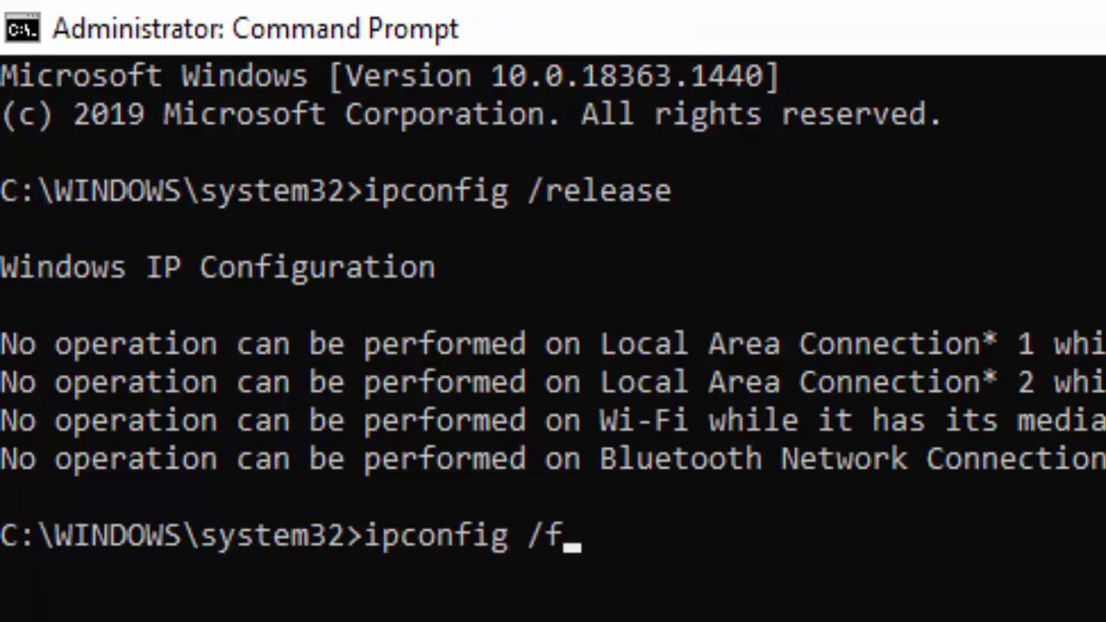
pyautogui.write('lushdns')
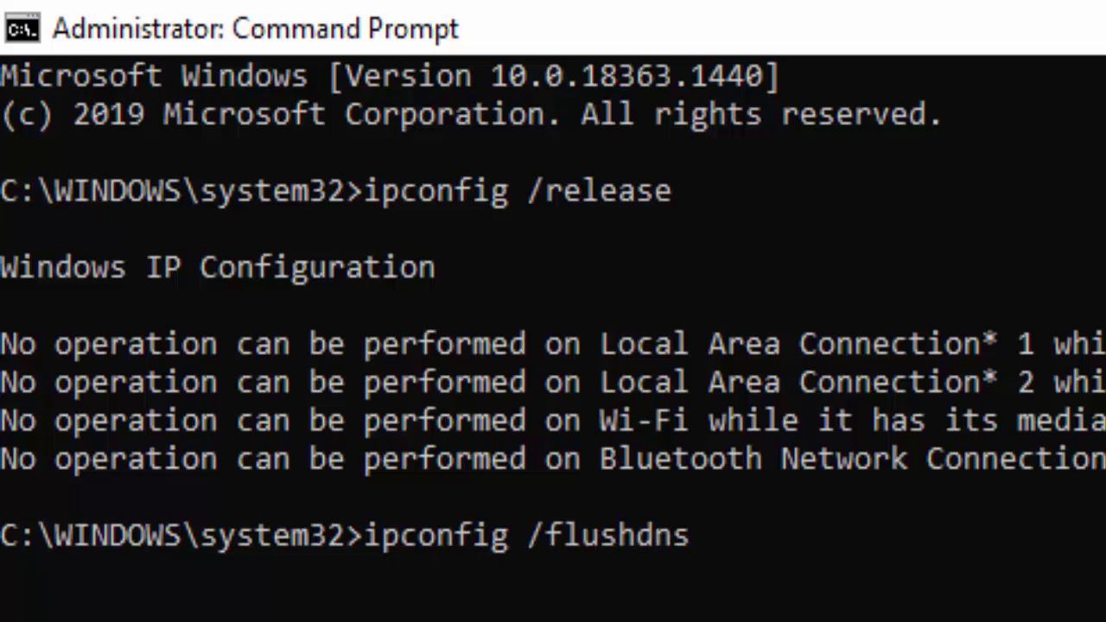
pyautogui.press('Return')
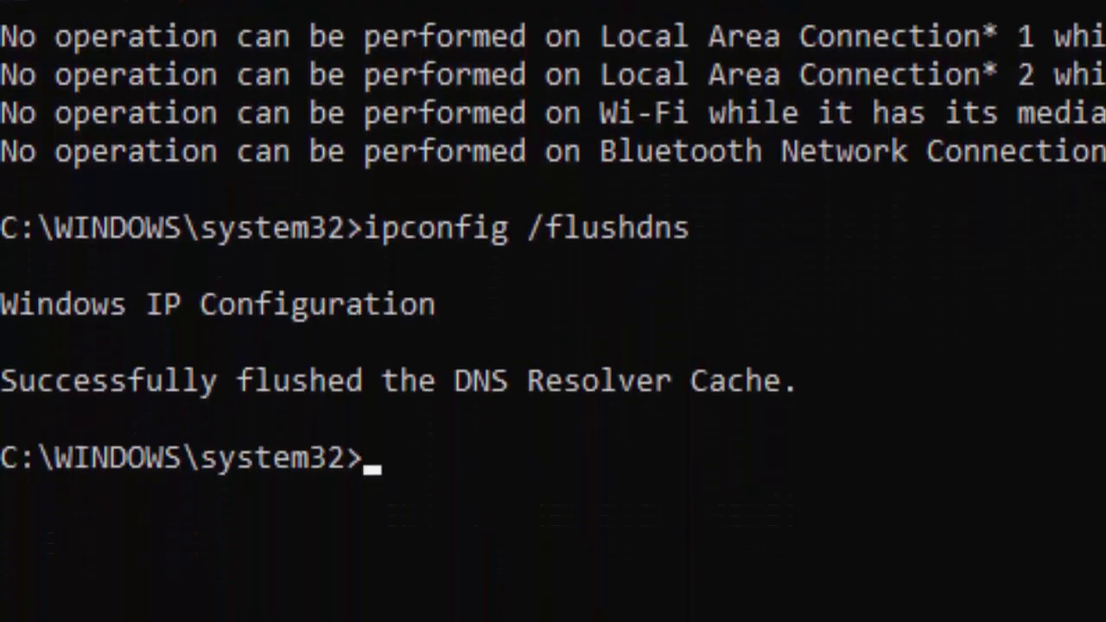
# Run ipconfig /renew, netsh int ip reset and netsh winsock reset in turn.
pyautogui.write('ipconfig /renew')
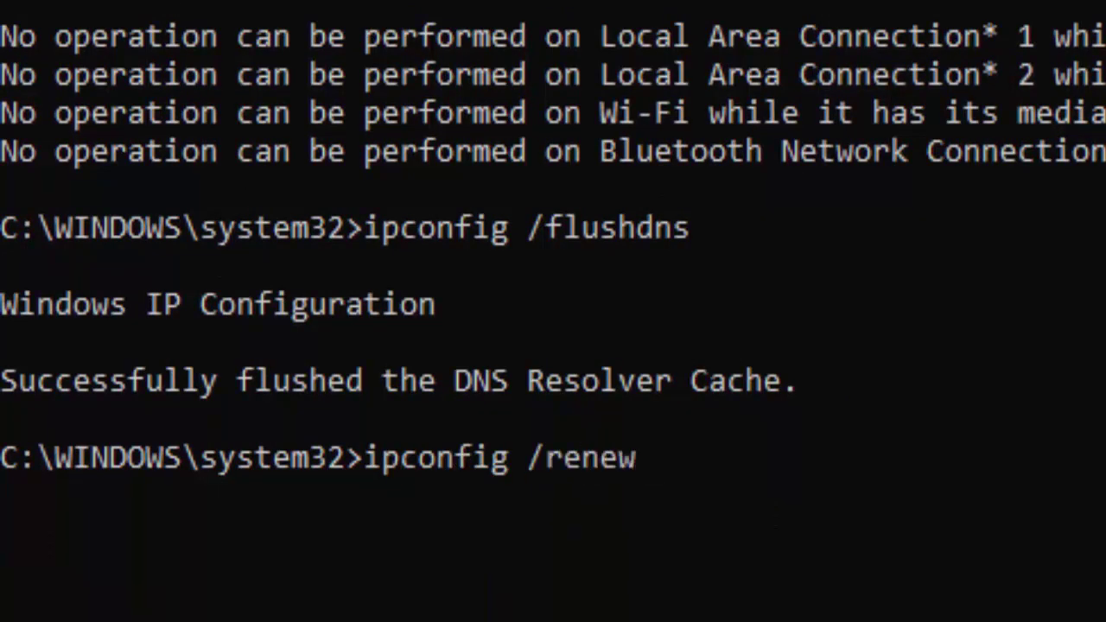
pyautogui.press('Return')
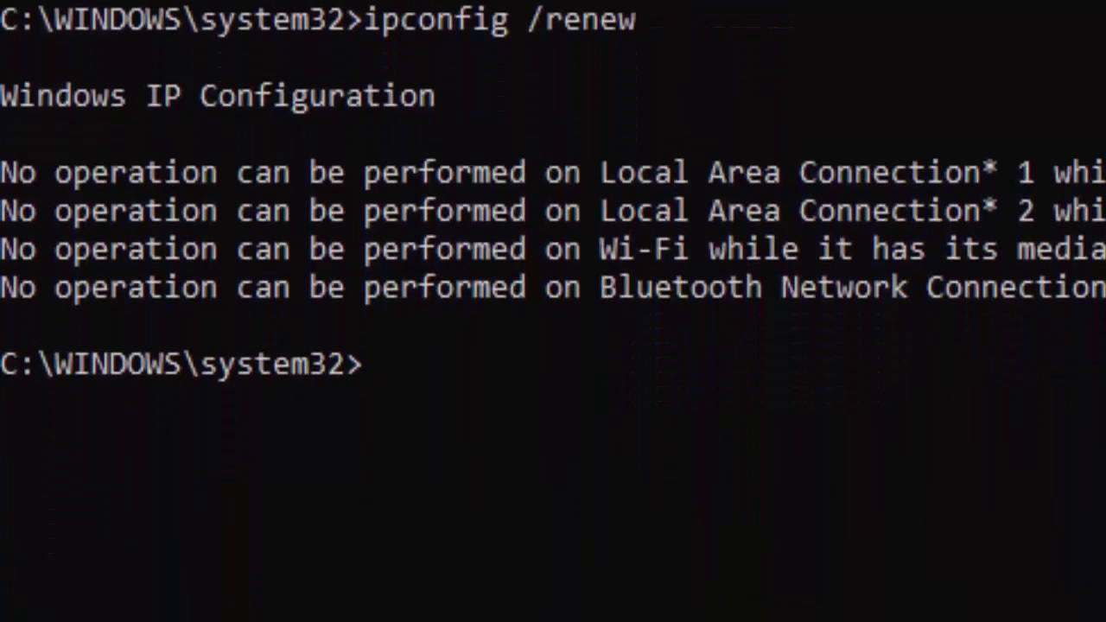
pyautogui.write('netsh ')
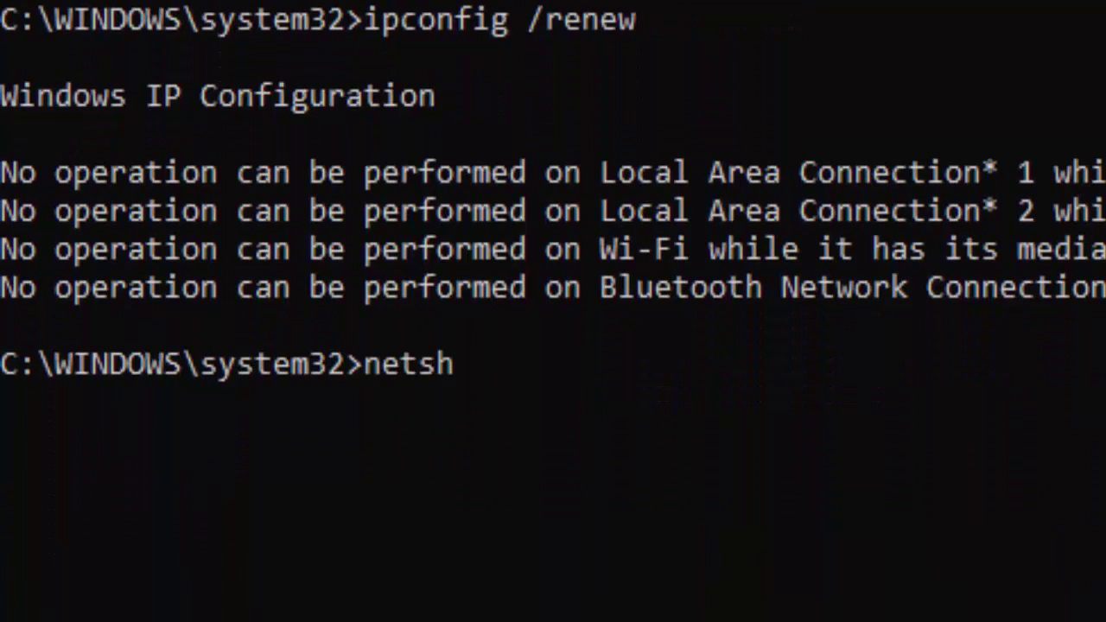
pyautogui.write('int ip')
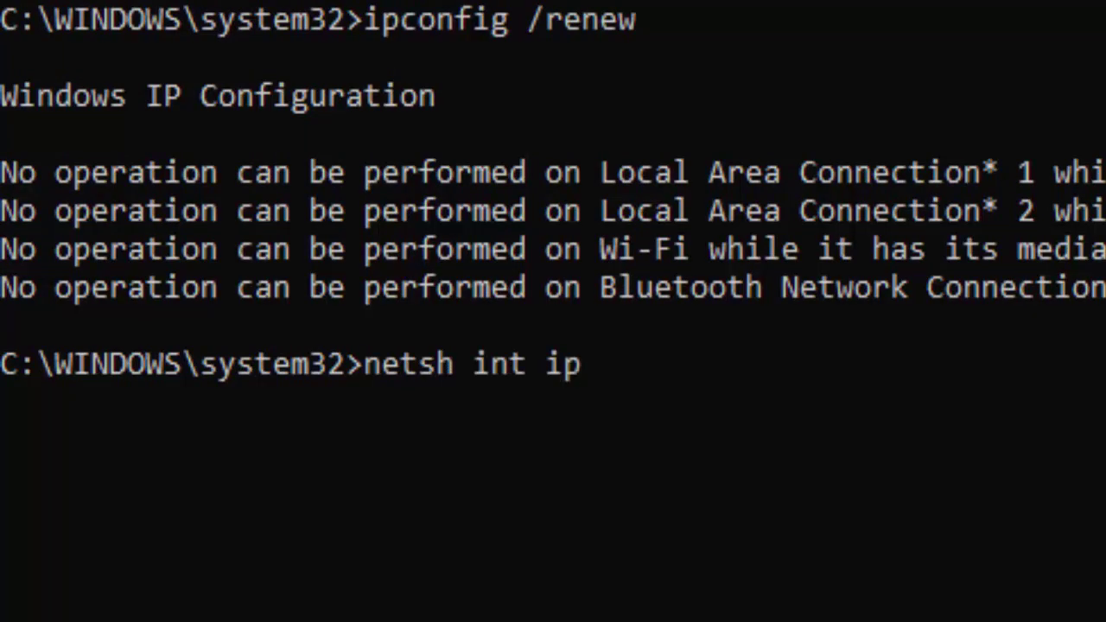
pyautogui.write(' reset')
pyautogui.press('Return')
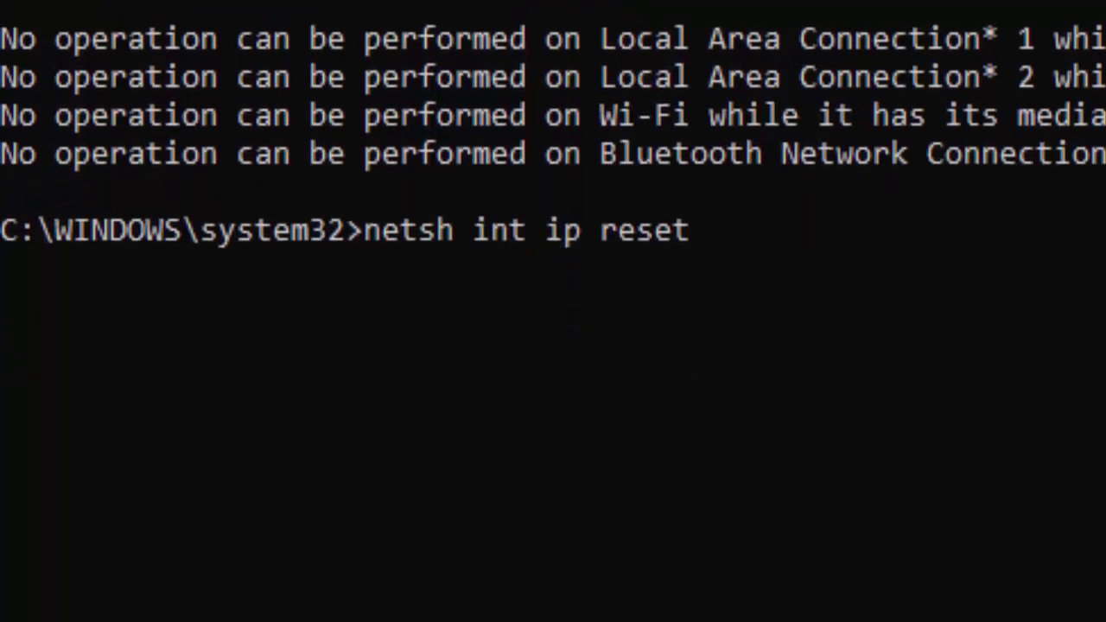
pyautogui.write('netsh')
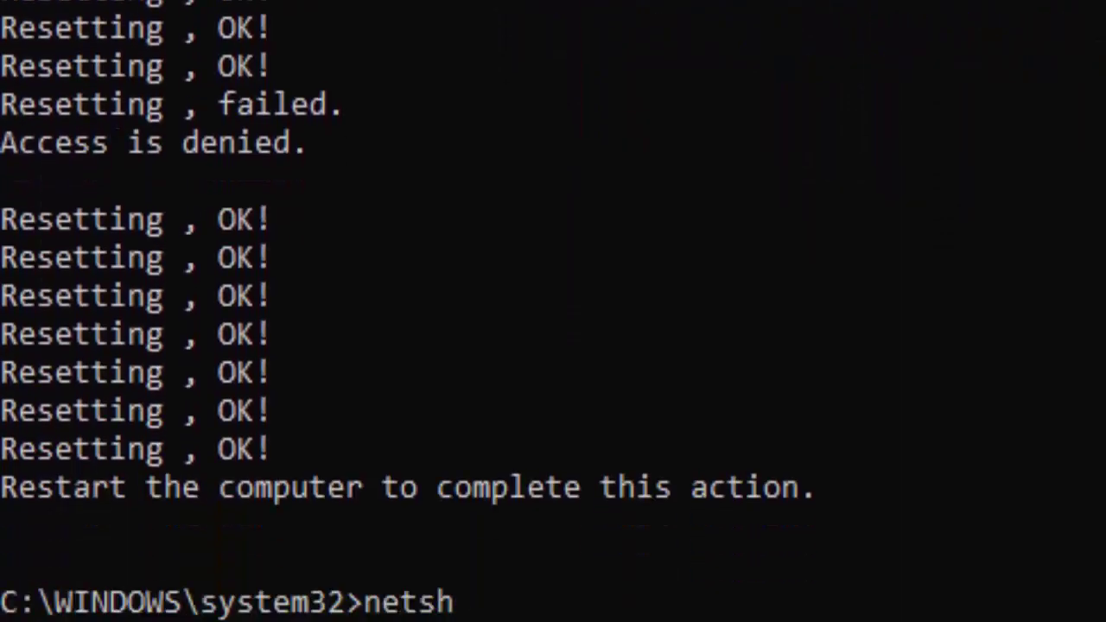
pyautogui.write(' winsock reset')
pyautogui.press('Return')
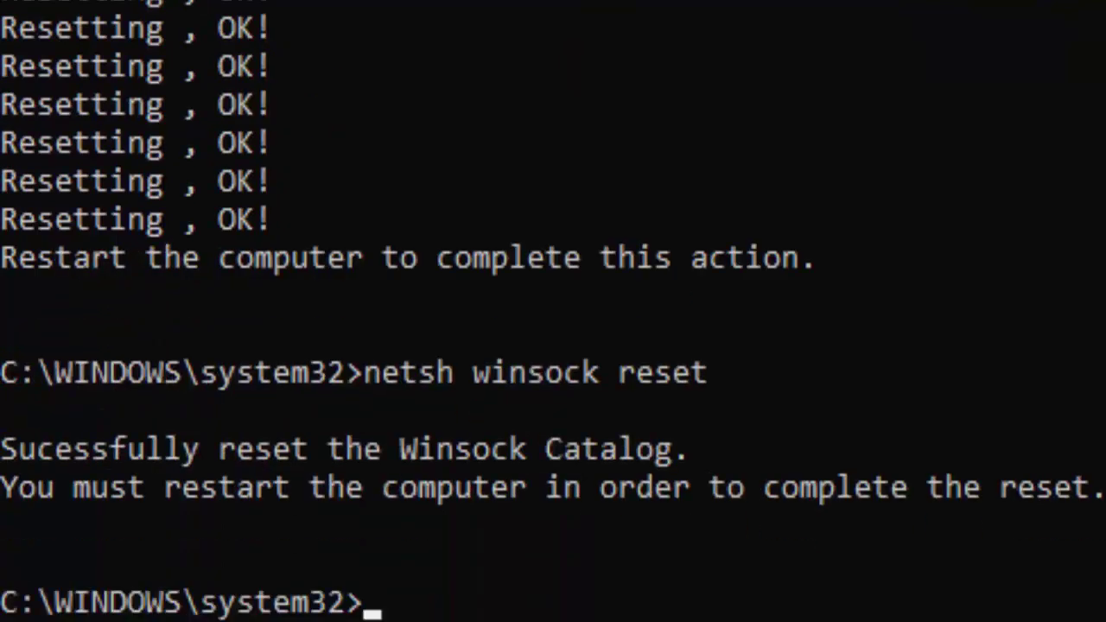
# Start a system file check with sfc /scannow.
pyautogui.write('sfc /scannow')
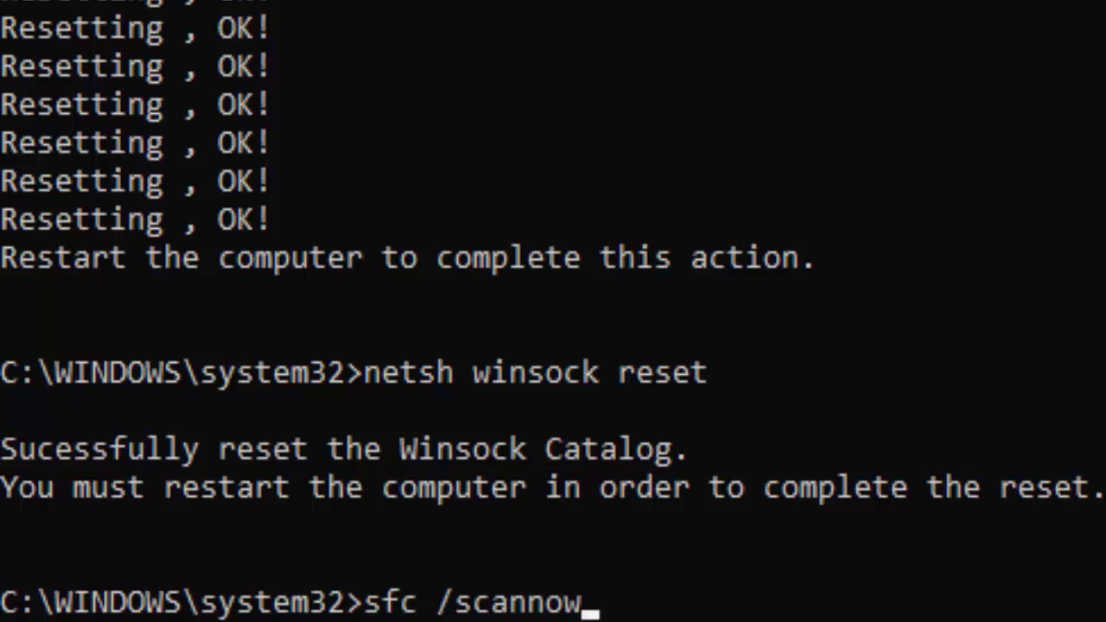
pyautogui.press('Return')
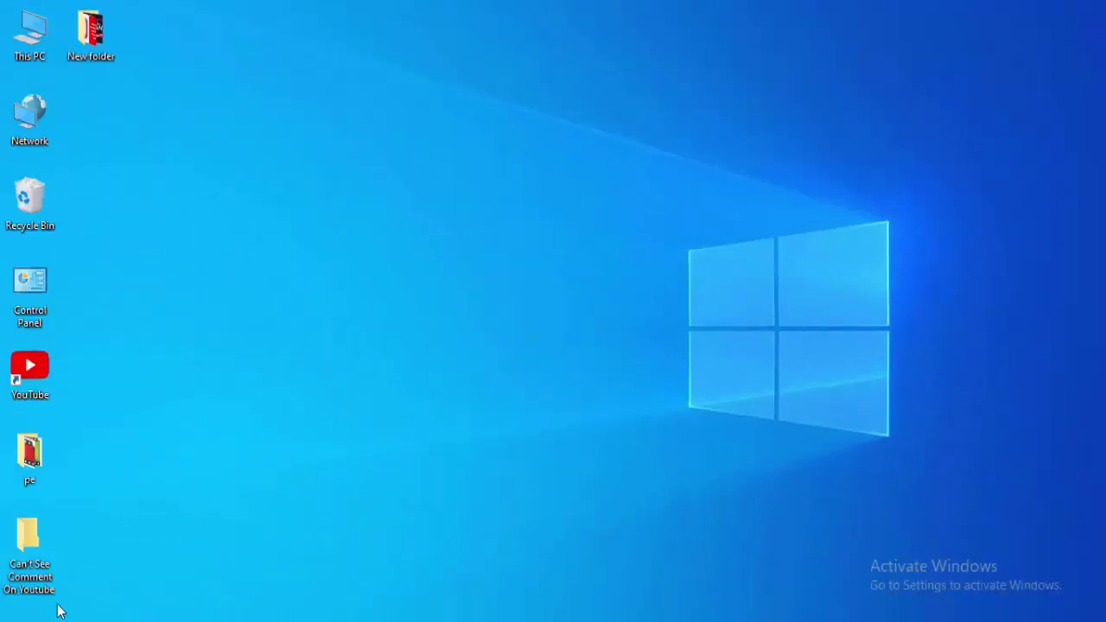
# Bring up Chrome's Clear browsing data dialog with Ctrl+Shift+Delete, on the Basic tab.
pyautogui.press('super')
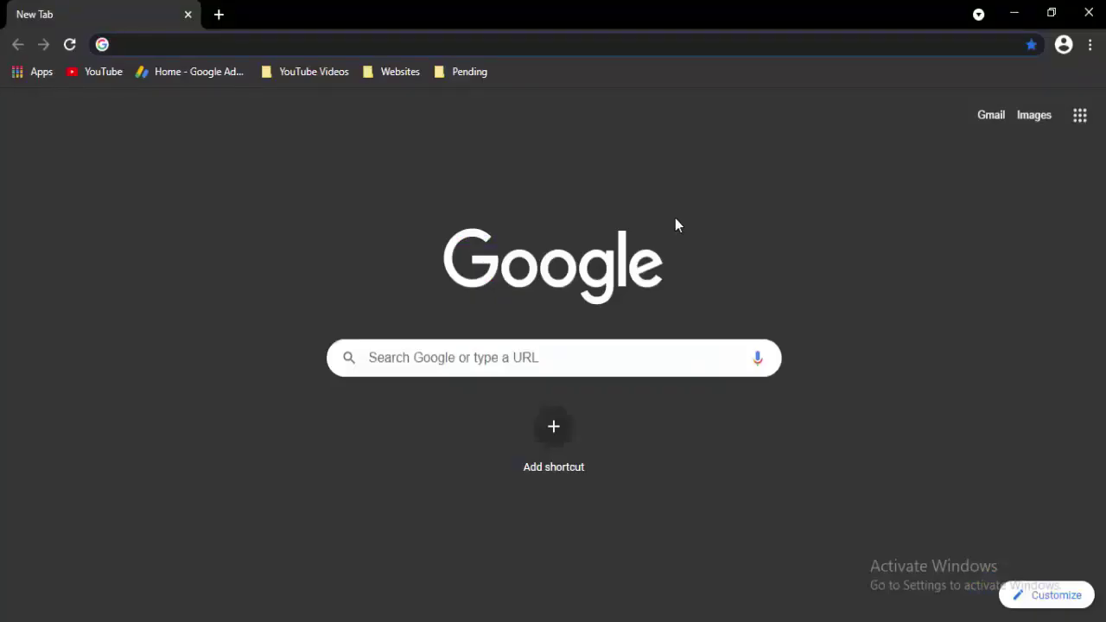
pyautogui.hotkey('ctrl', 'shift', 'Delete')
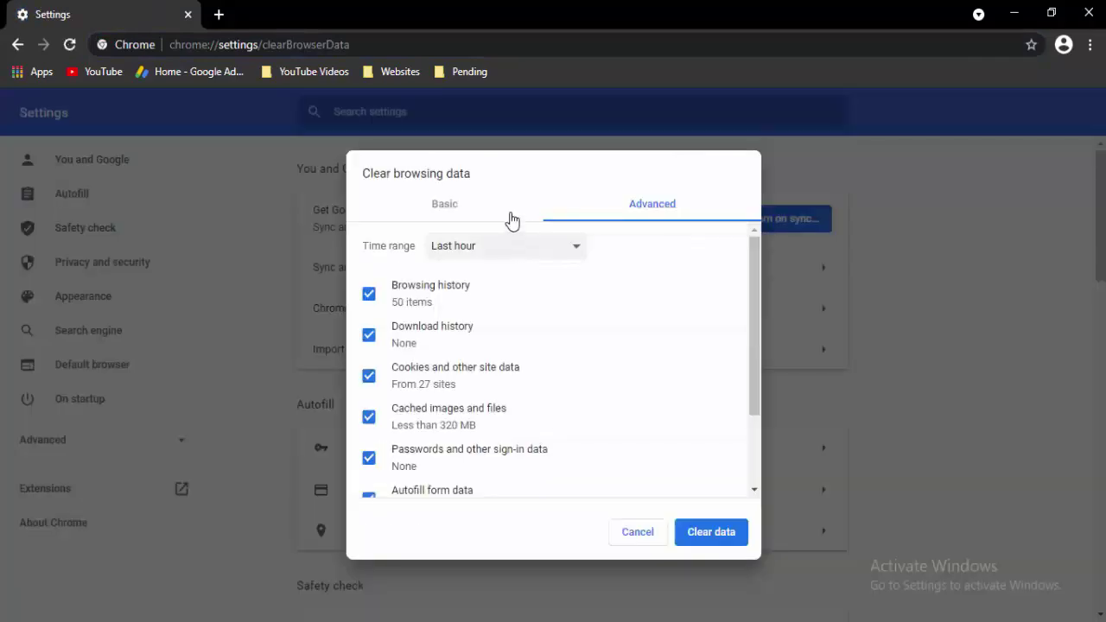
pyautogui.click(511, 213)
pyautogui.click(550, 187)
pyautogui.click(494, 198)
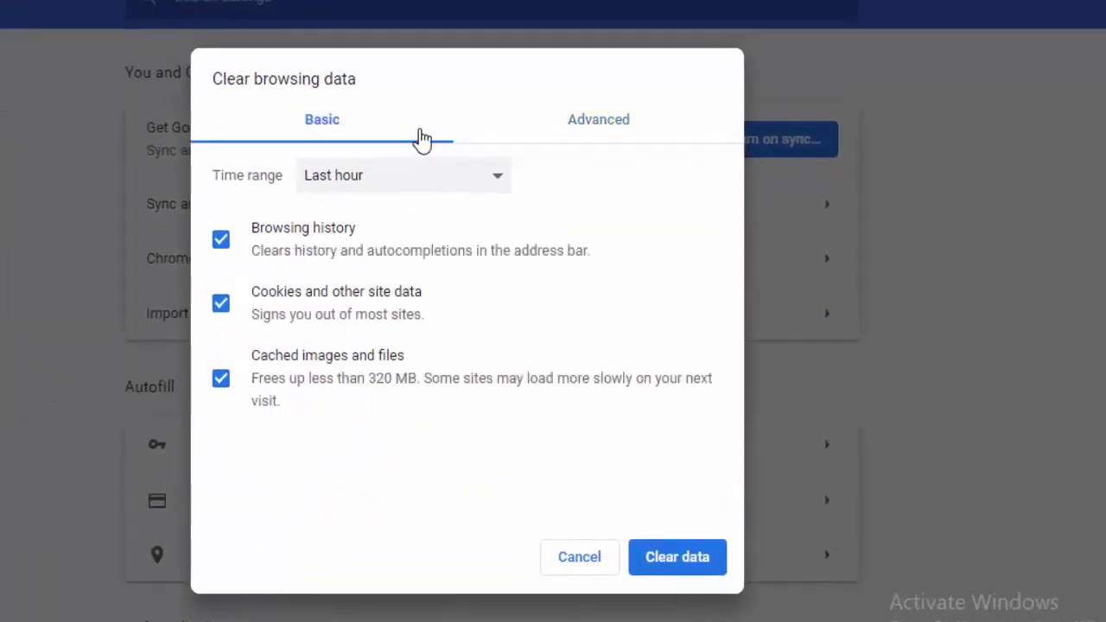
# Clear the last hour of browsing history, cookies and cached images and files.
pyautogui.click(435, 173)
pyautogui.click(415, 205)
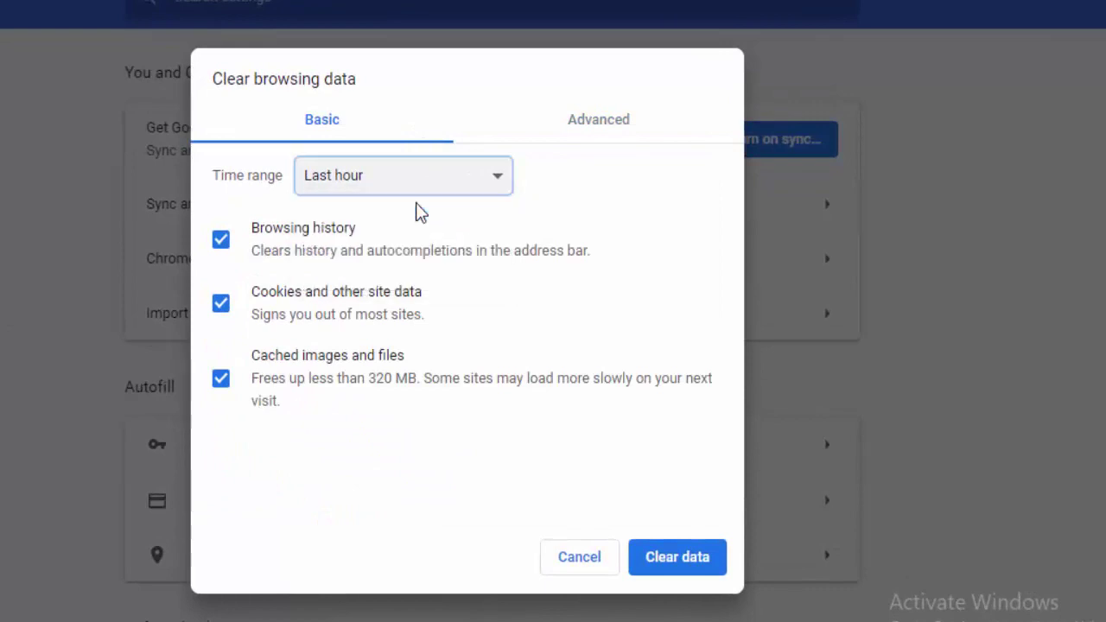
pyautogui.click(238, 251)
pyautogui.click(236, 250)
pyautogui.click(223, 380)
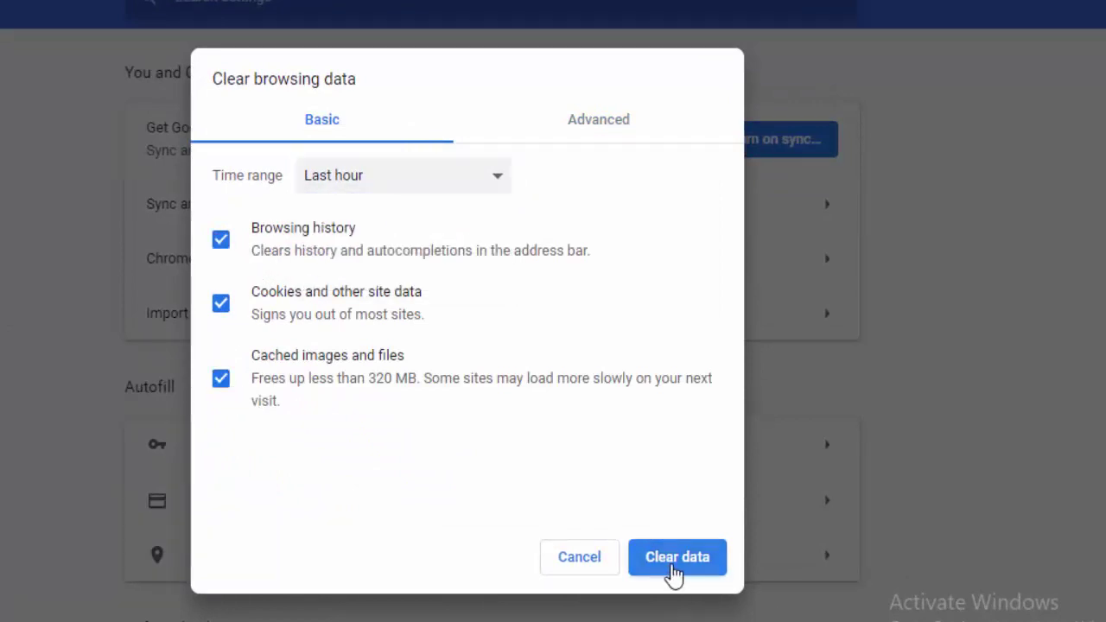
pyautogui.click(673, 572)
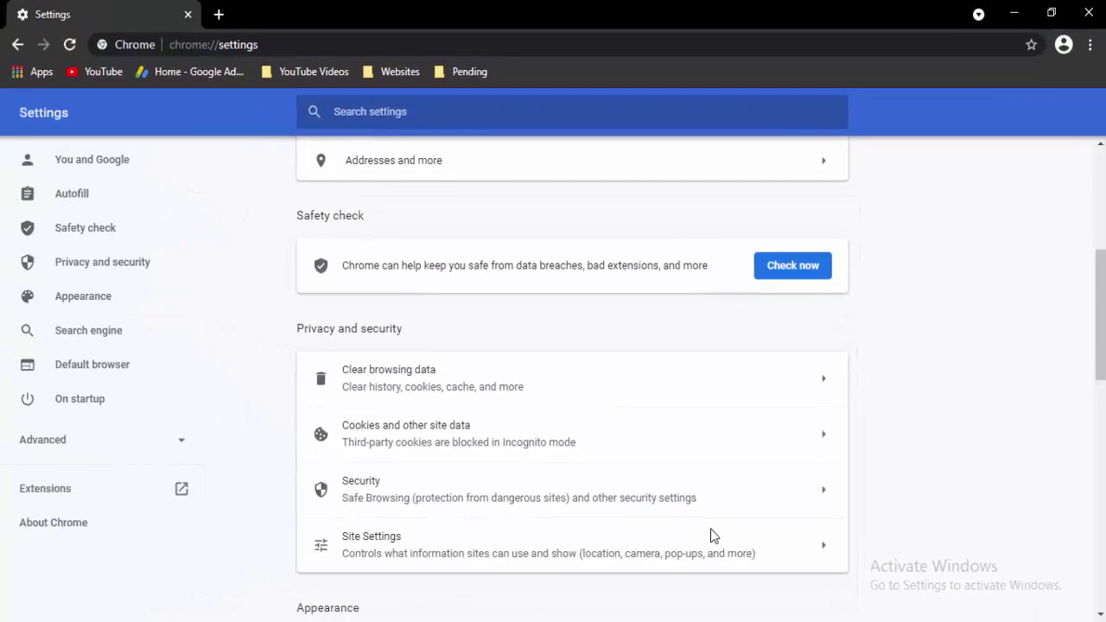
# Reopen Clear browsing data on the Advanced tab at Last hour, toggling history and download history.
pyautogui.hotkey('alt', 'Left')
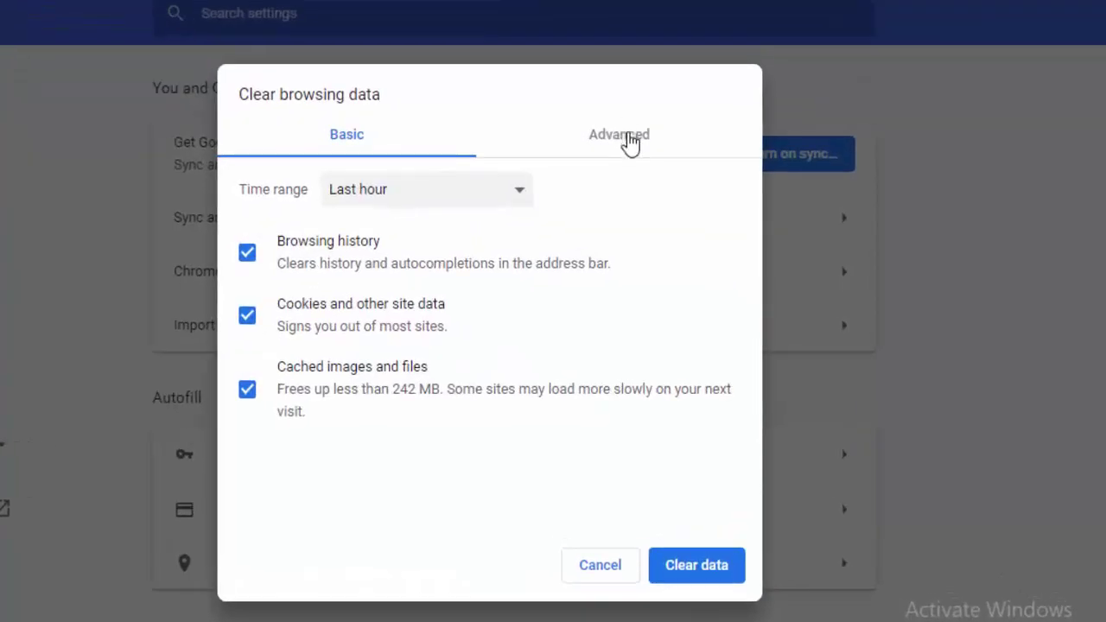
pyautogui.click(629, 139)
pyautogui.click(493, 192)
pyautogui.click(398, 228)
pyautogui.click(248, 255)
pyautogui.click(248, 254)
pyautogui.click(252, 314)
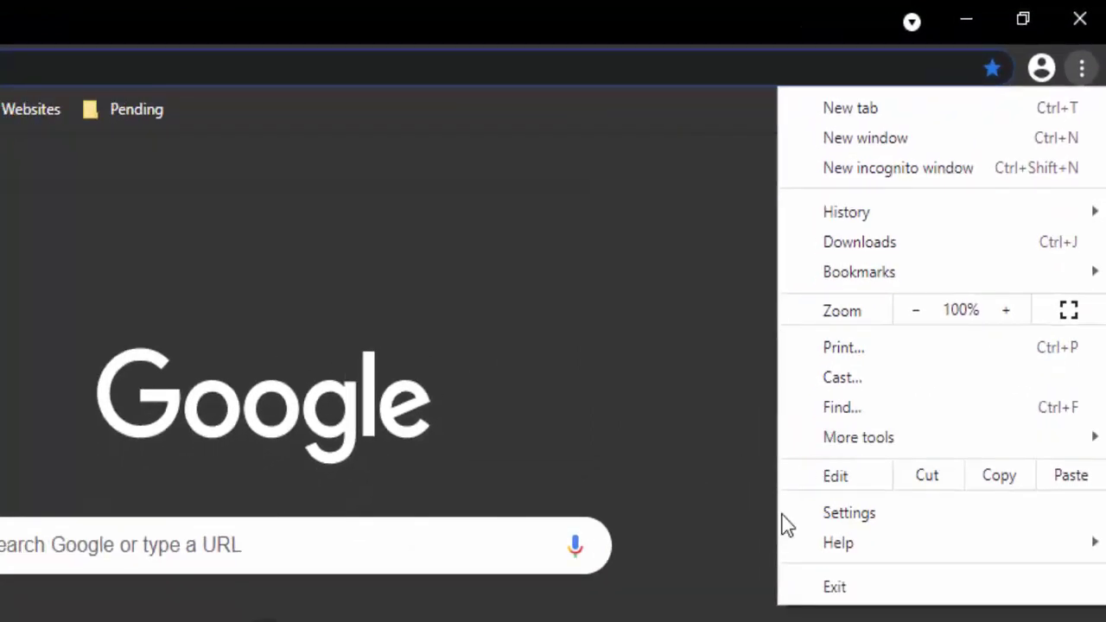
# Let Chrome update to version 89.0.4389.90 via About Google Chrome, then close the browser.
pyautogui.moveTo(820, 542)
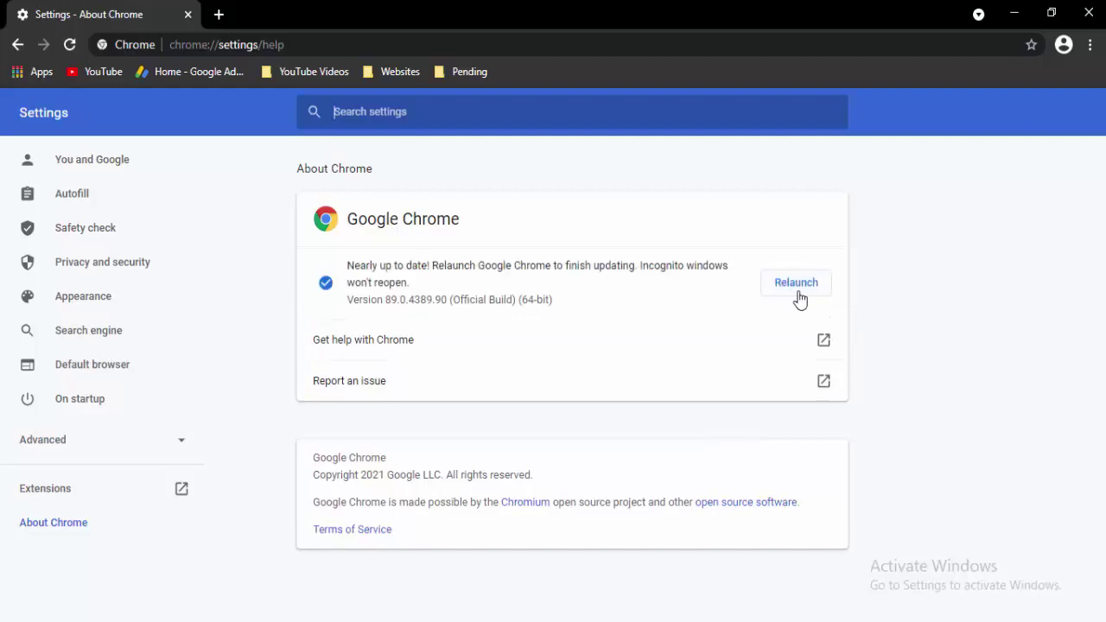
pyautogui.click(1089, 14)
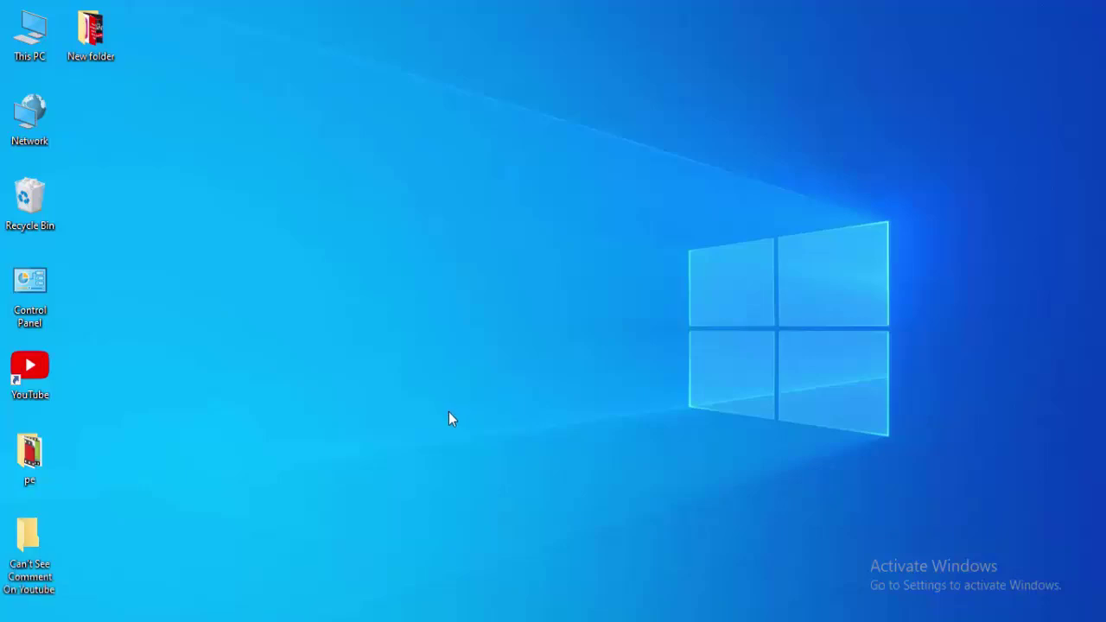
# Open Local Disk (C:) Properties from This PC and start Disk Cleanup.
pyautogui.press('super+e')
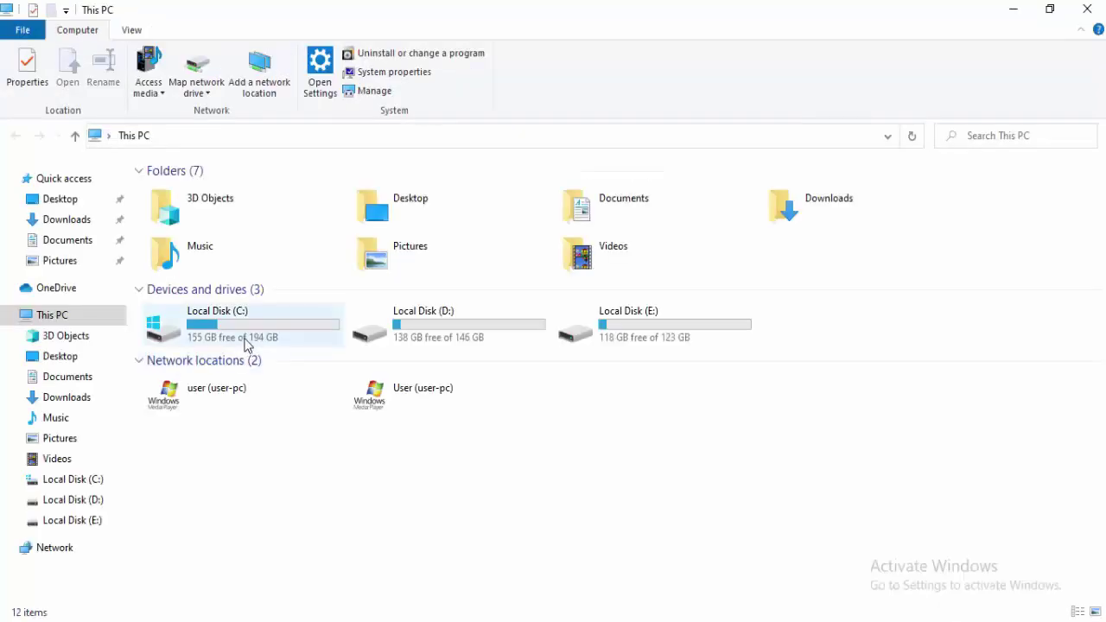
pyautogui.click(247, 345)
pyautogui.rightClick(248, 345)
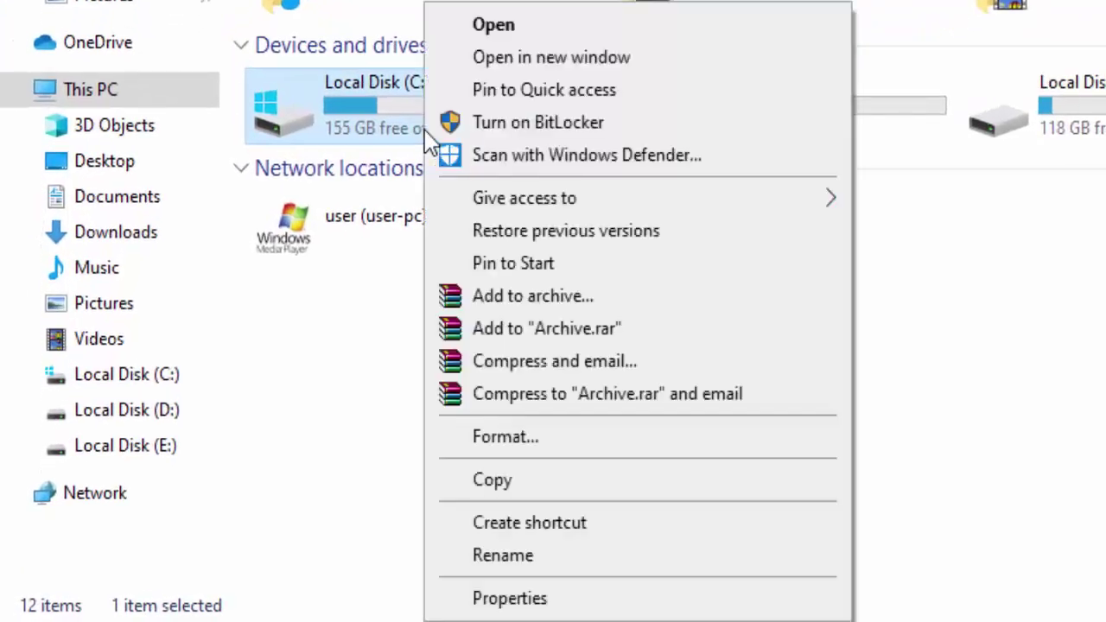
pyautogui.click(544, 614)
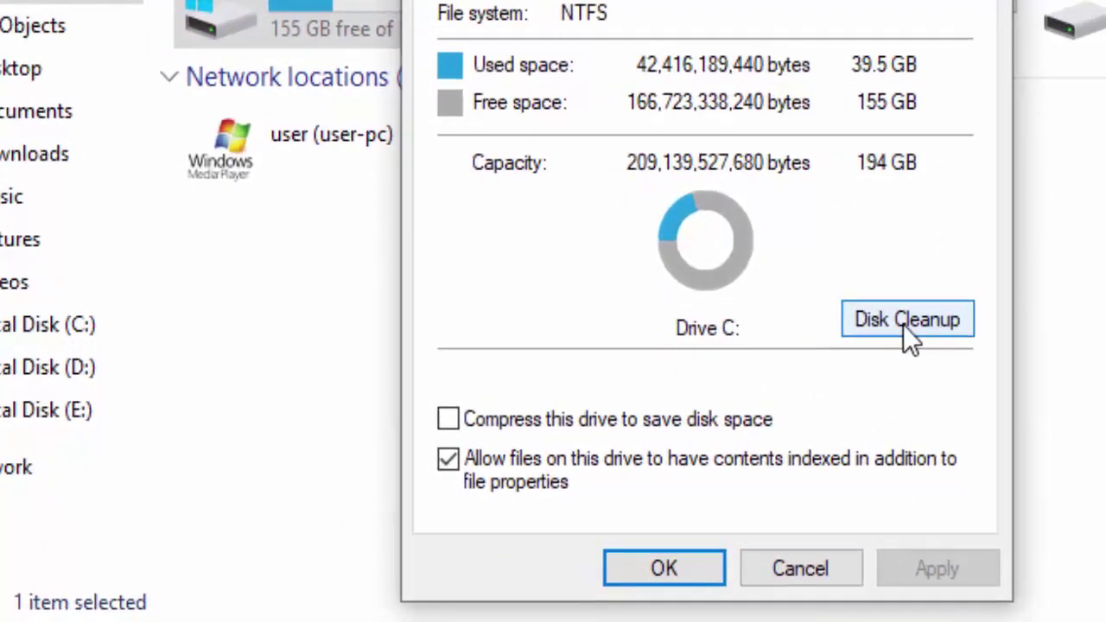
pyautogui.click(904, 327)
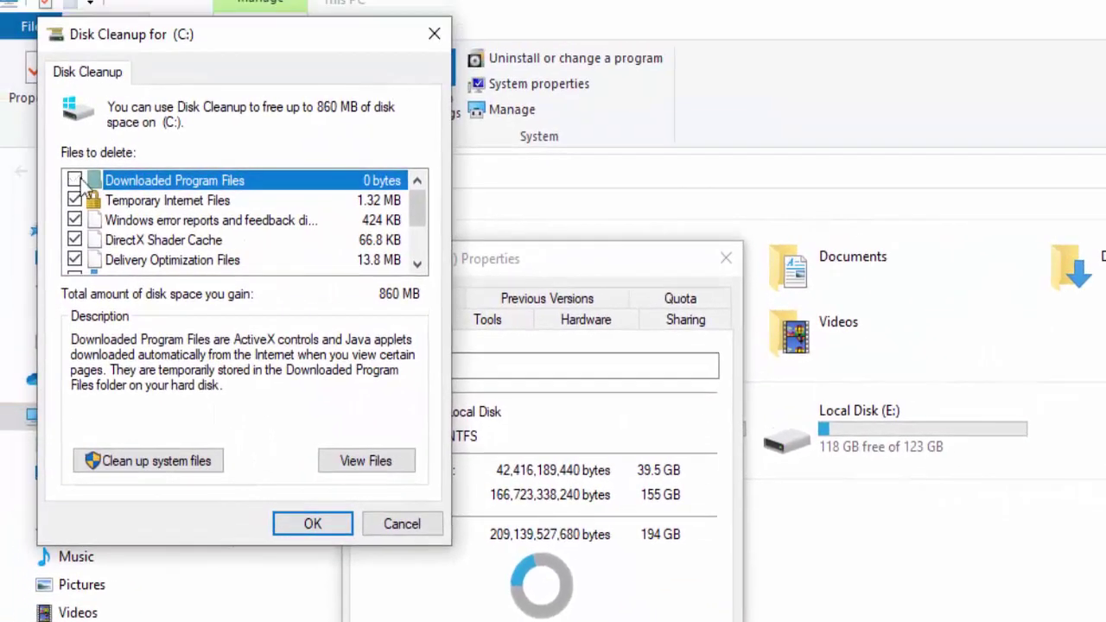
# Include system files, delete about 5.23 GB of unneeded files, and close the properties.
pyautogui.scroll(-2, 78, 198)
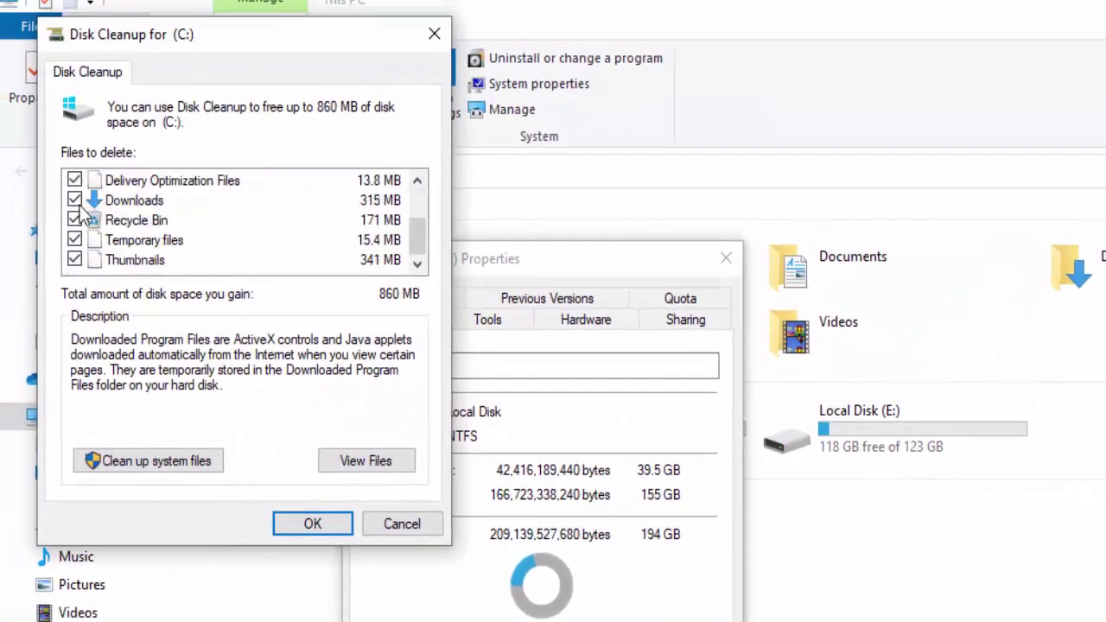
pyautogui.click(75, 241)
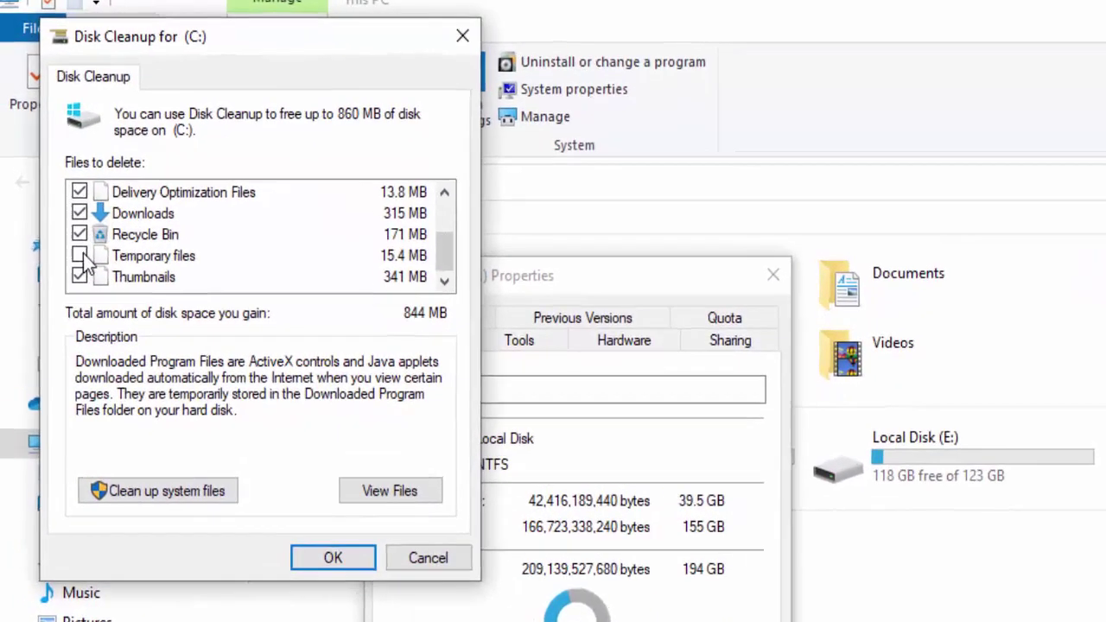
pyautogui.click(80, 256)
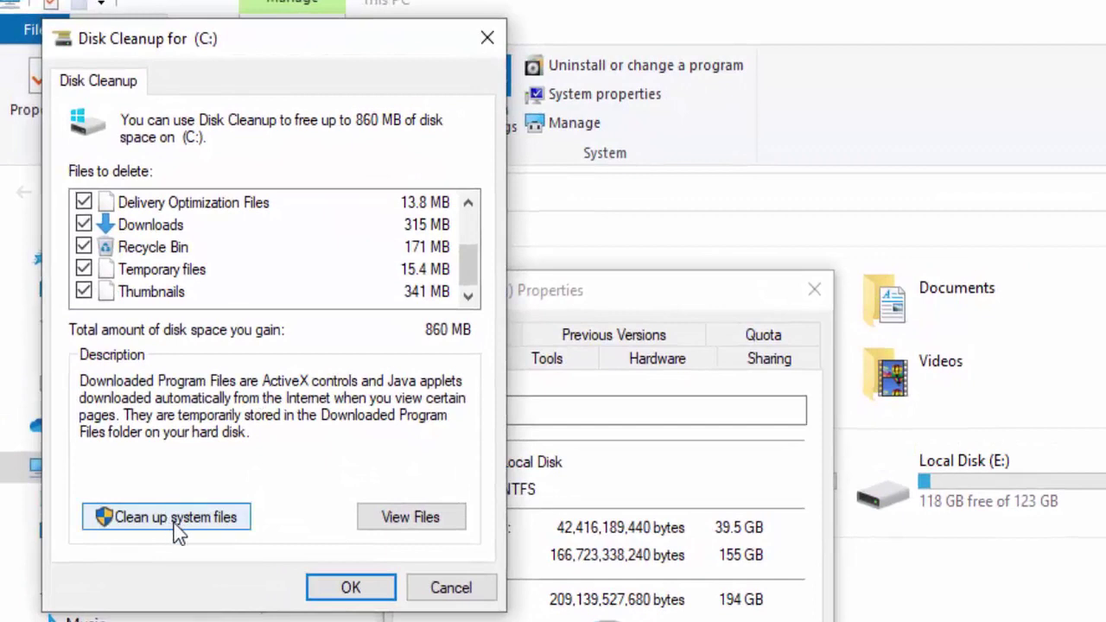
pyautogui.click(176, 517)
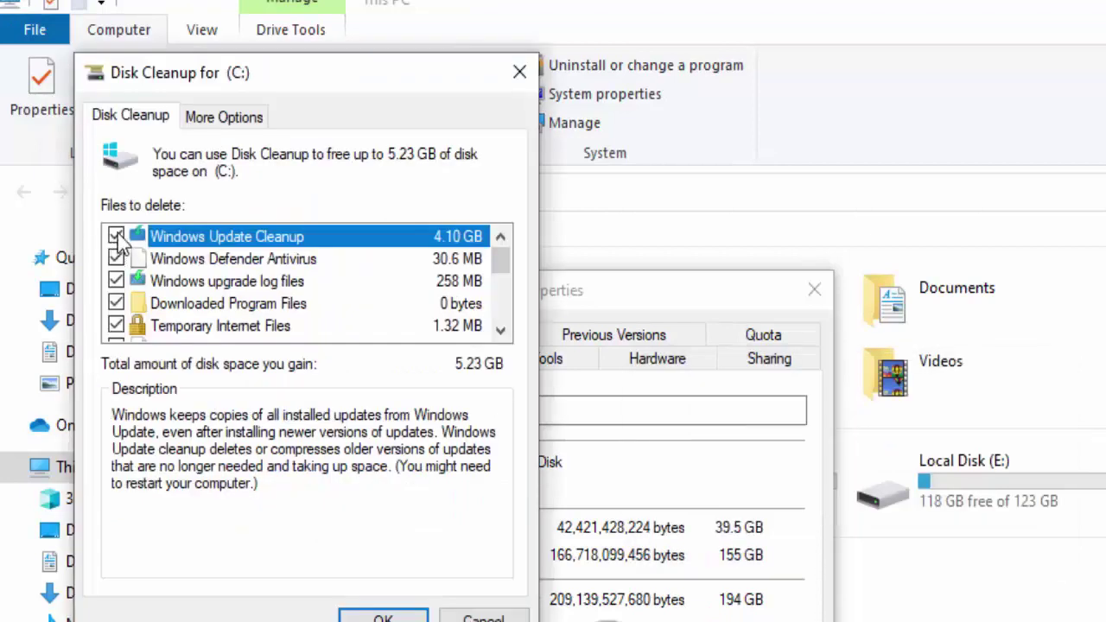
pyautogui.scroll(-3, 119, 259)
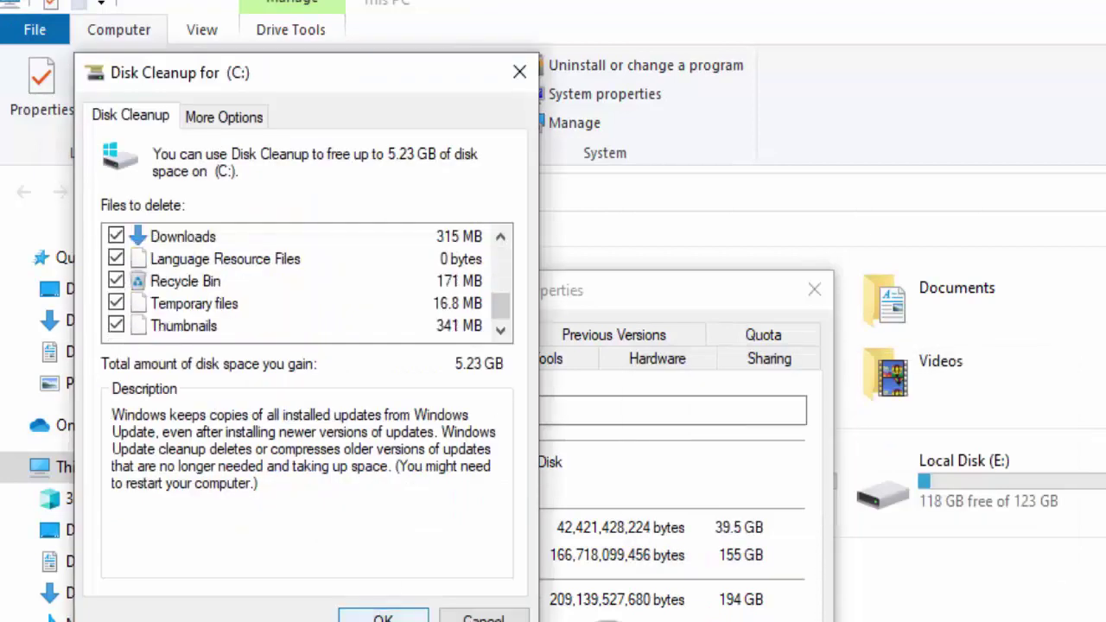
pyautogui.click(383, 617)
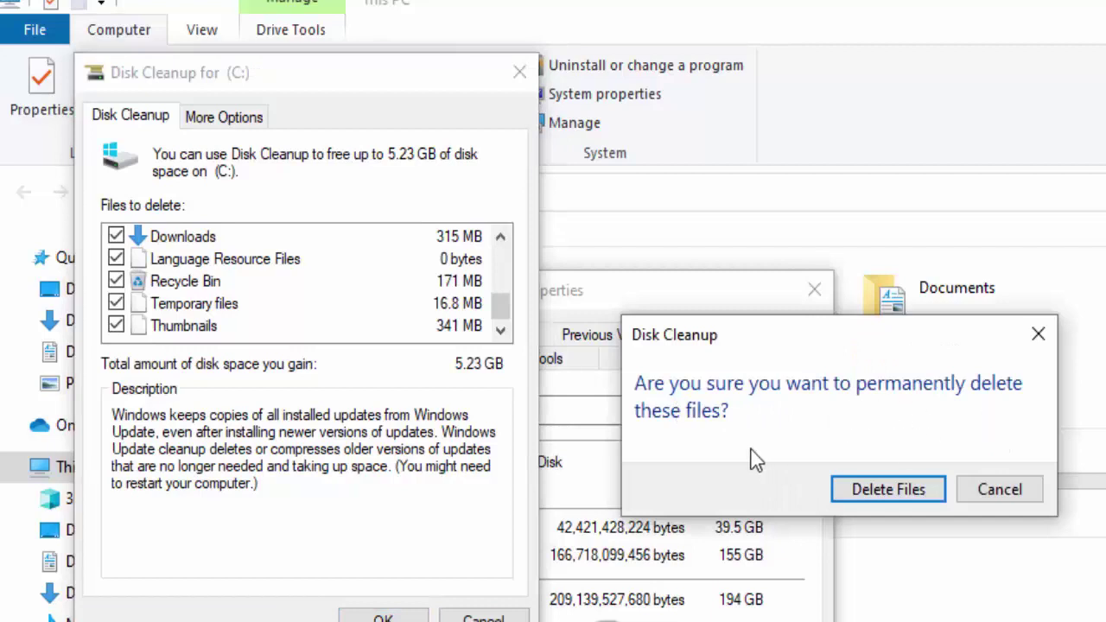
pyautogui.click(872, 498)
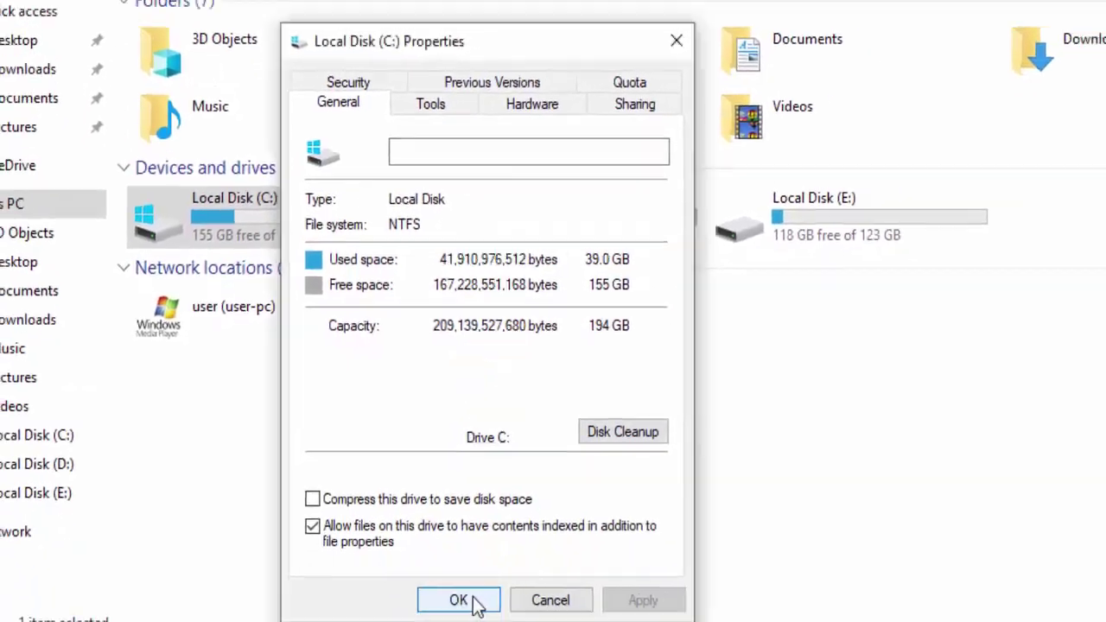
pyautogui.click(570, 621)
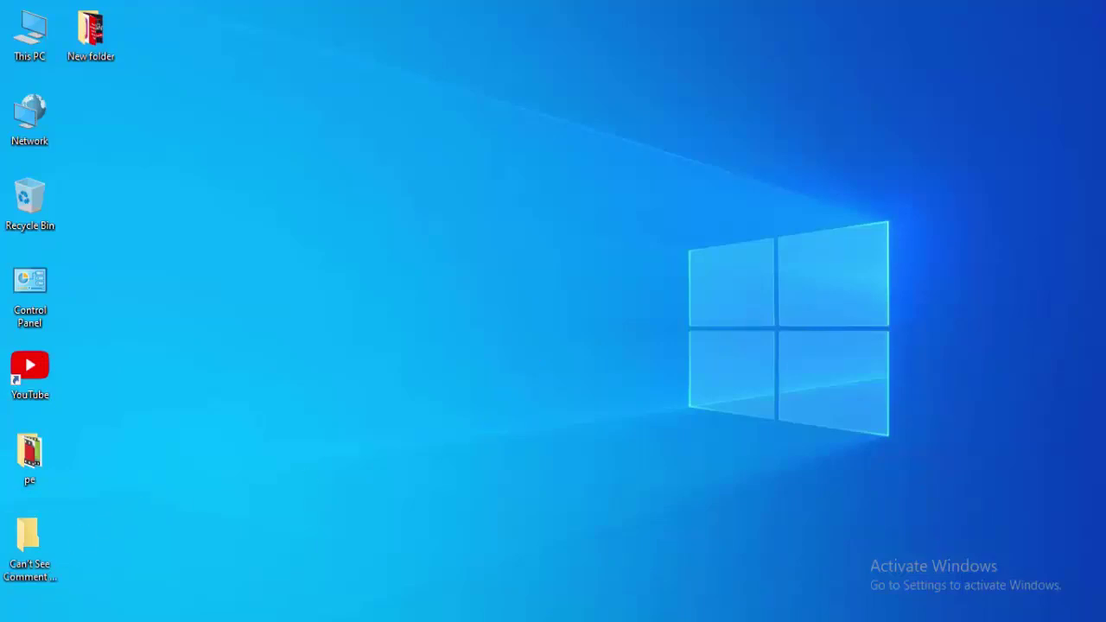
# Launch Device Manager by searching 'device mana' in Start.
pyautogui.press('super')
pyautogui.write('de')
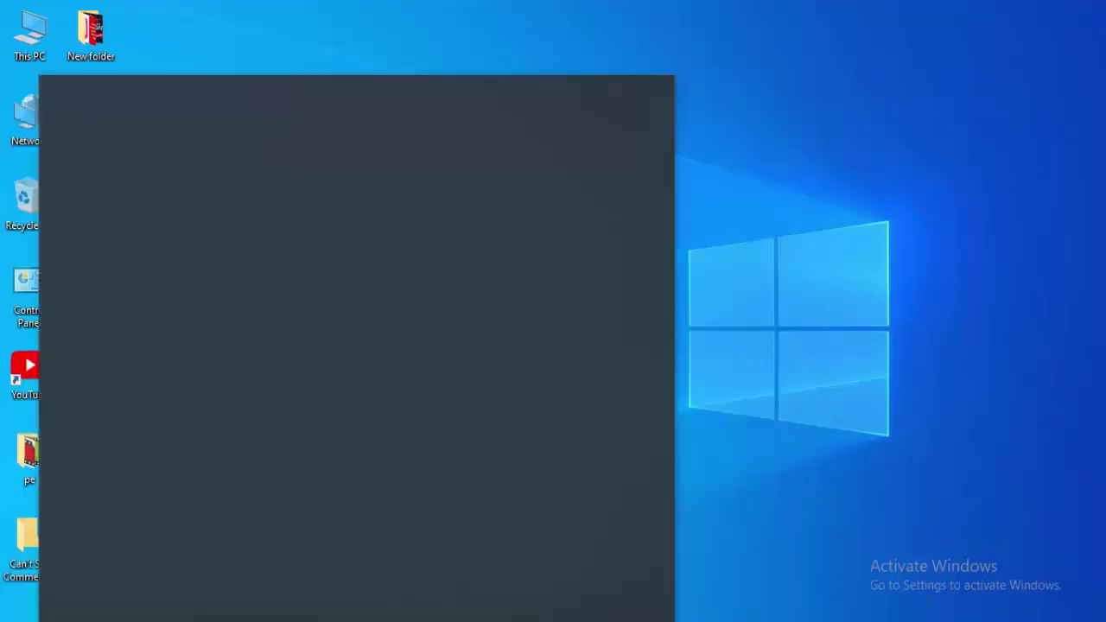
pyautogui.write('vice')
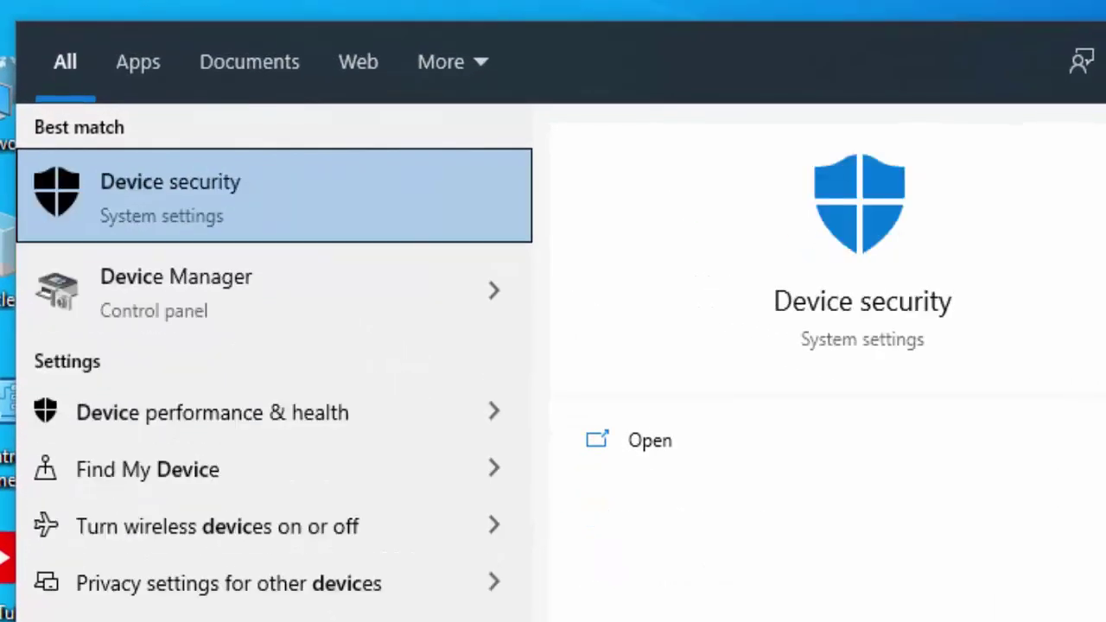
pyautogui.write(' mana')
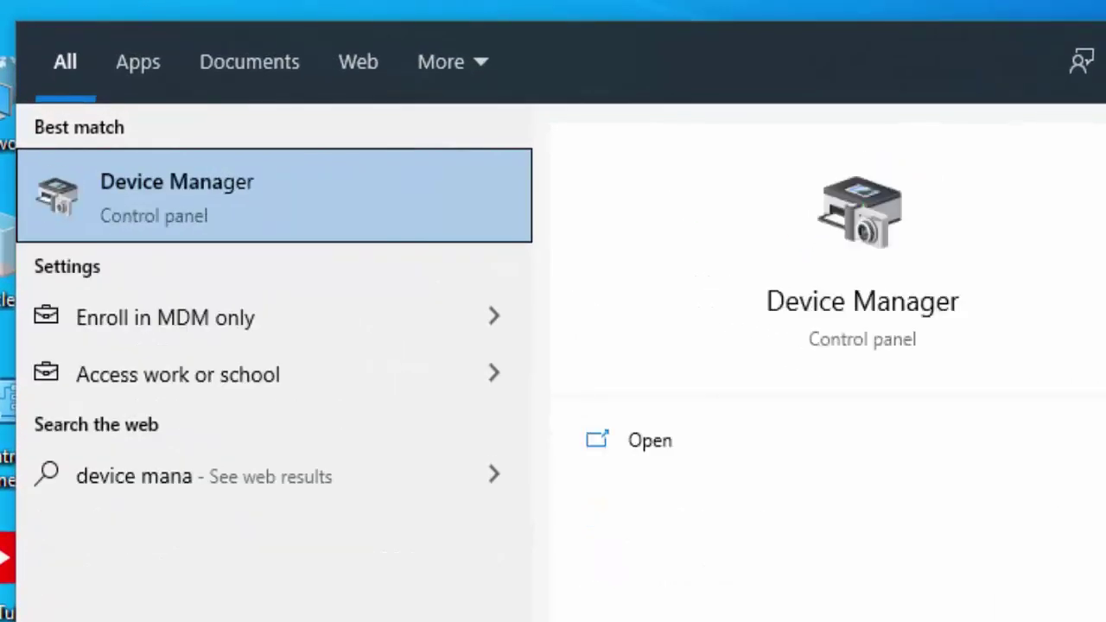
pyautogui.press('Return')
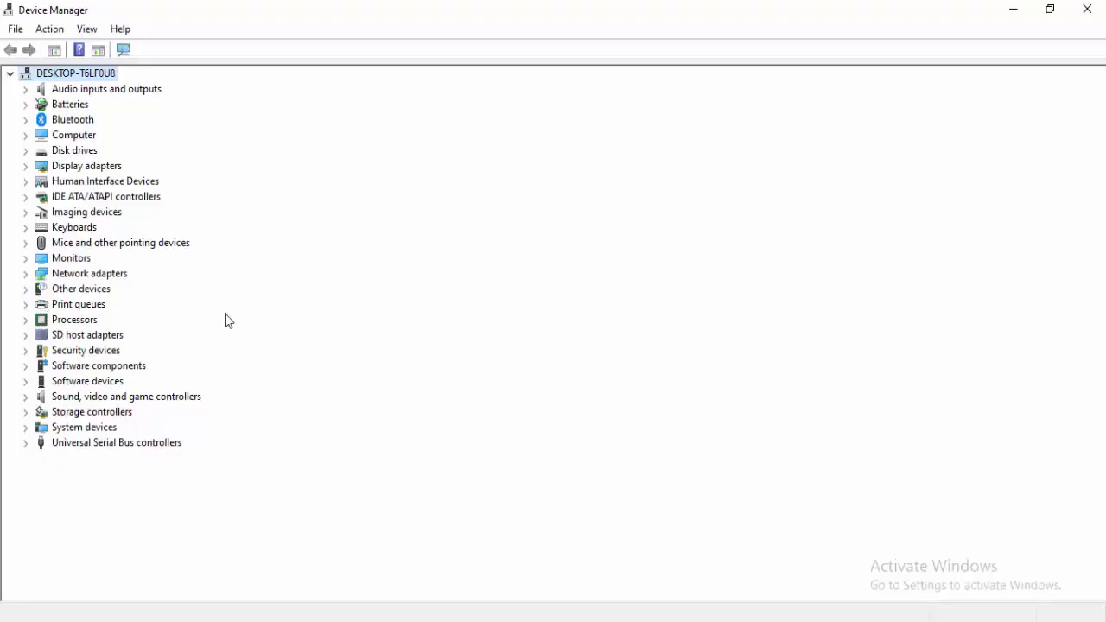
# Search automatically for an updated driver for the ST500VT000-1DK142 disk drive.
pyautogui.click(26, 153)
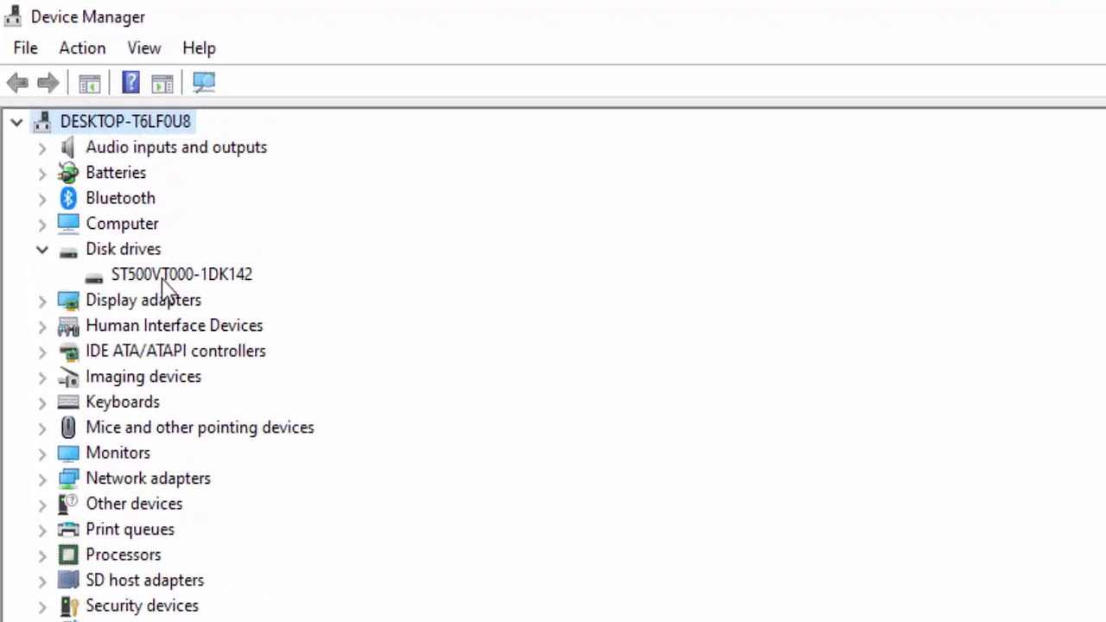
pyautogui.click(97, 166)
pyautogui.rightClick(218, 374)
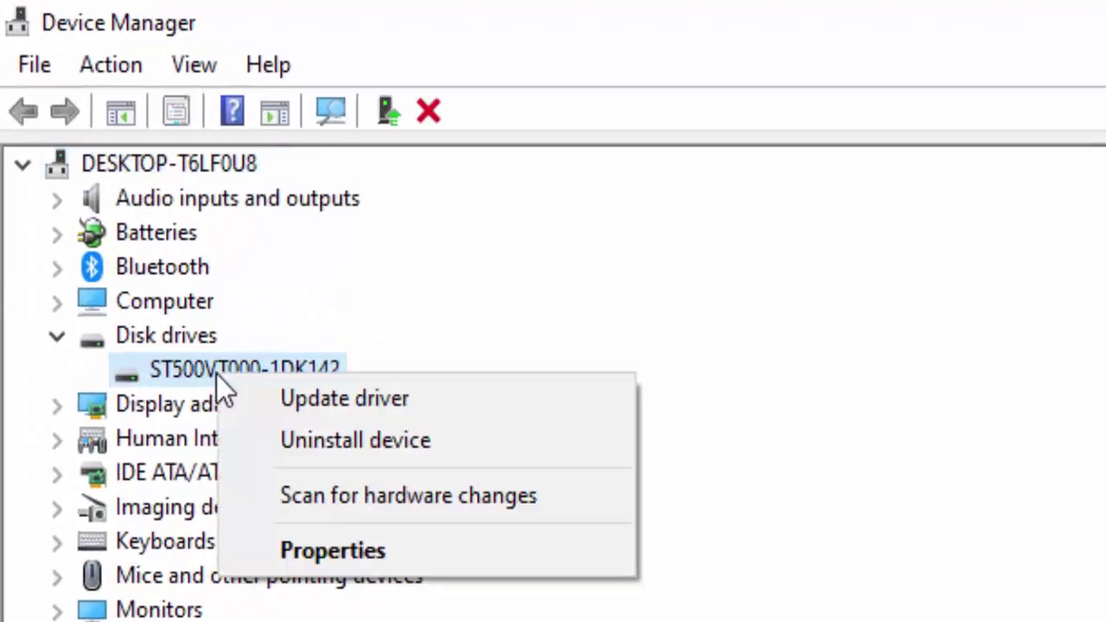
pyautogui.click(303, 403)
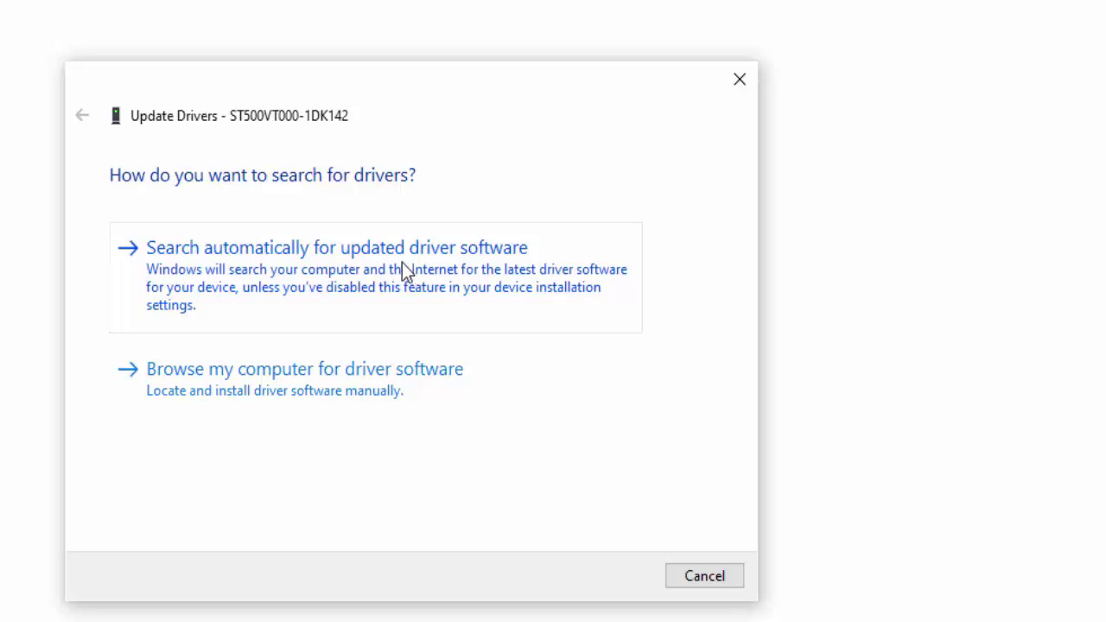
pyautogui.click(342, 286)
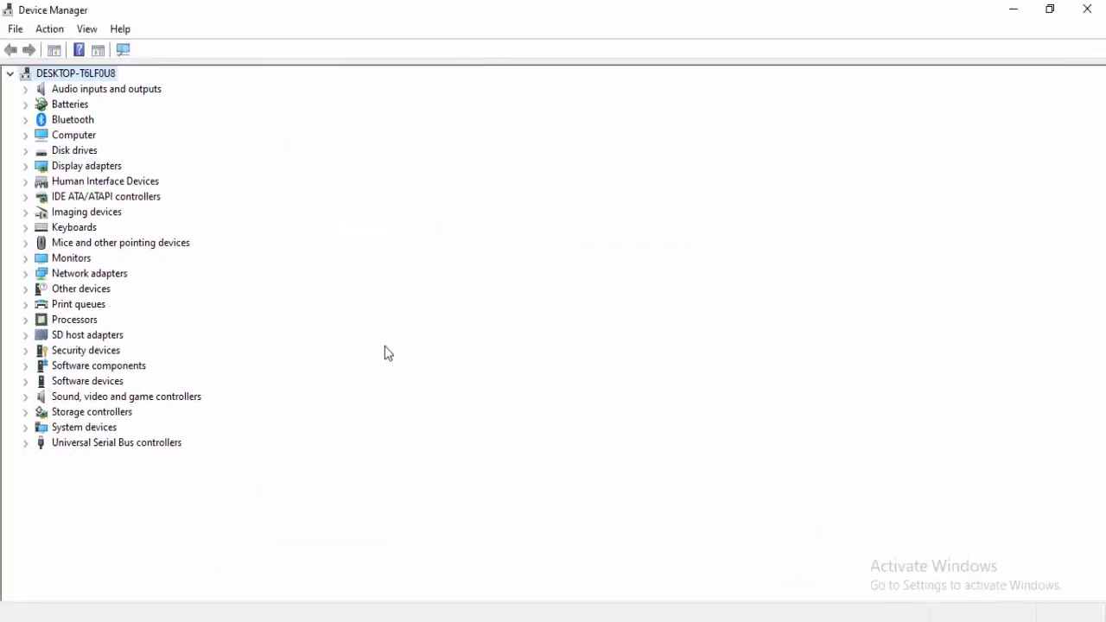
# Choose Intel(R) HD Graphics 4000 from the display adapter's list of compatible drivers.
pyautogui.click(25, 166)
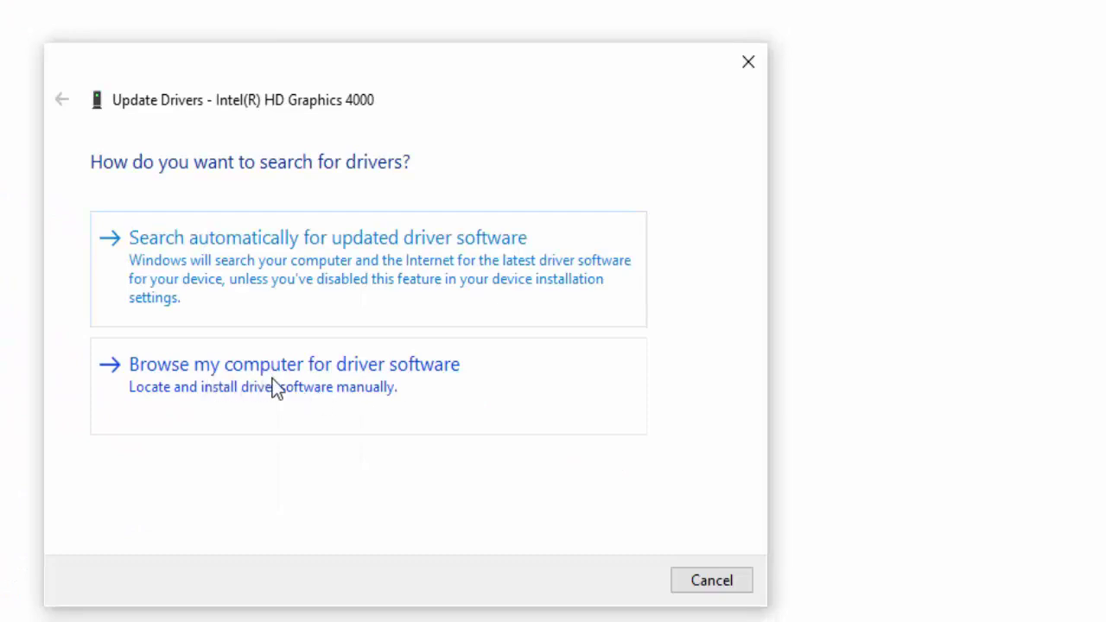
pyautogui.click(362, 387)
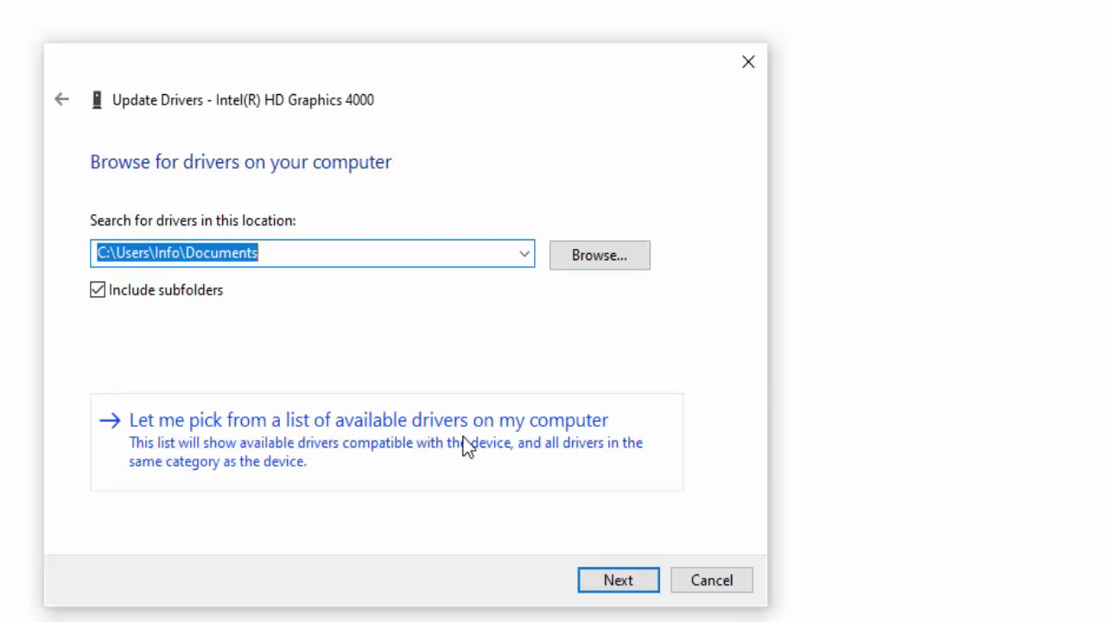
pyautogui.click(464, 447)
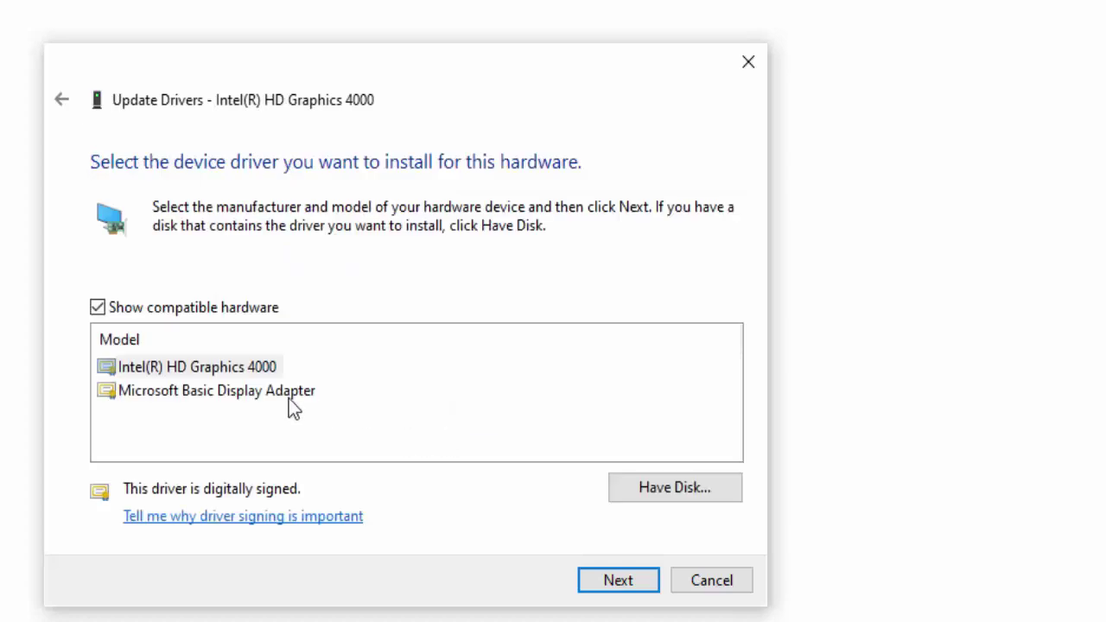
pyautogui.click(273, 361)
pyautogui.click(267, 385)
pyautogui.click(262, 370)
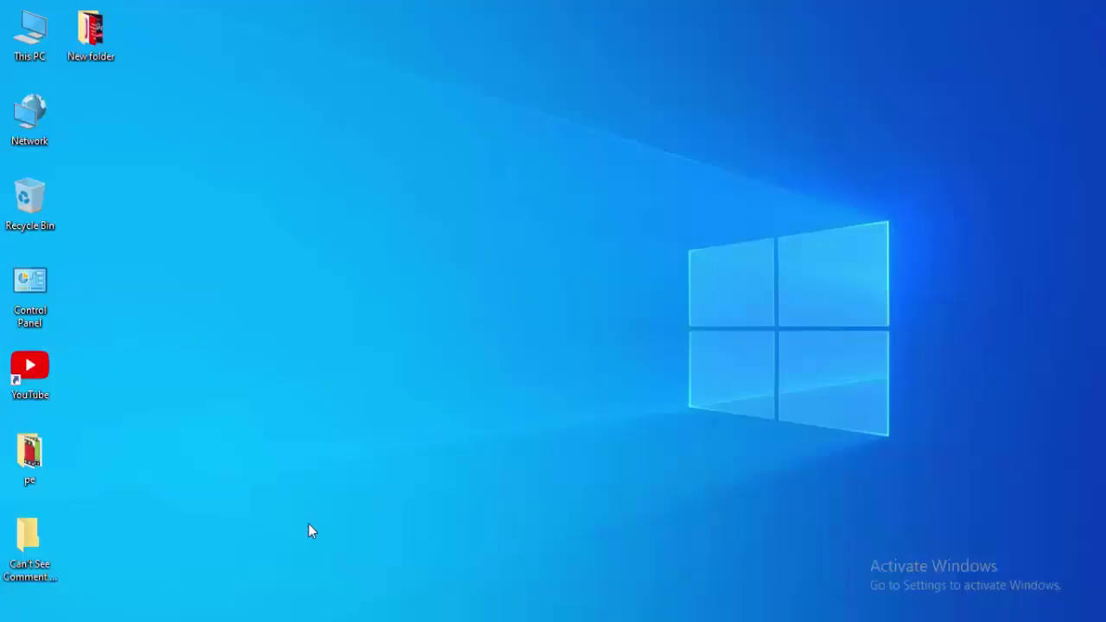
# Find Google Chrome through the Start search and launch it.
pyautogui.doubleClick(31, 562)
pyautogui.write('chrome')
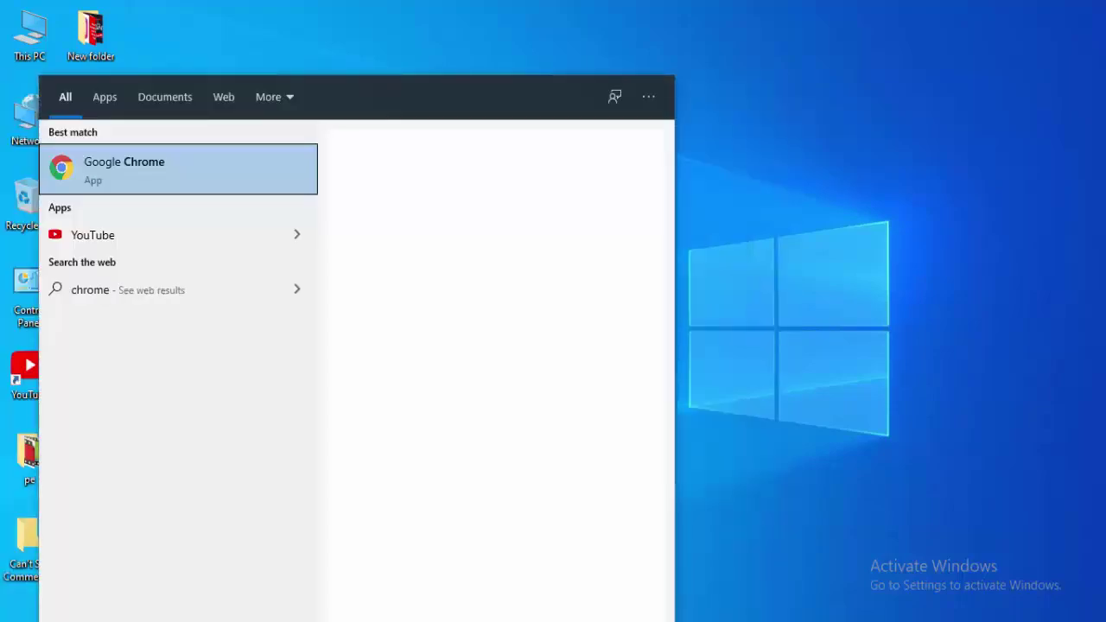
pyautogui.click(117, 179)
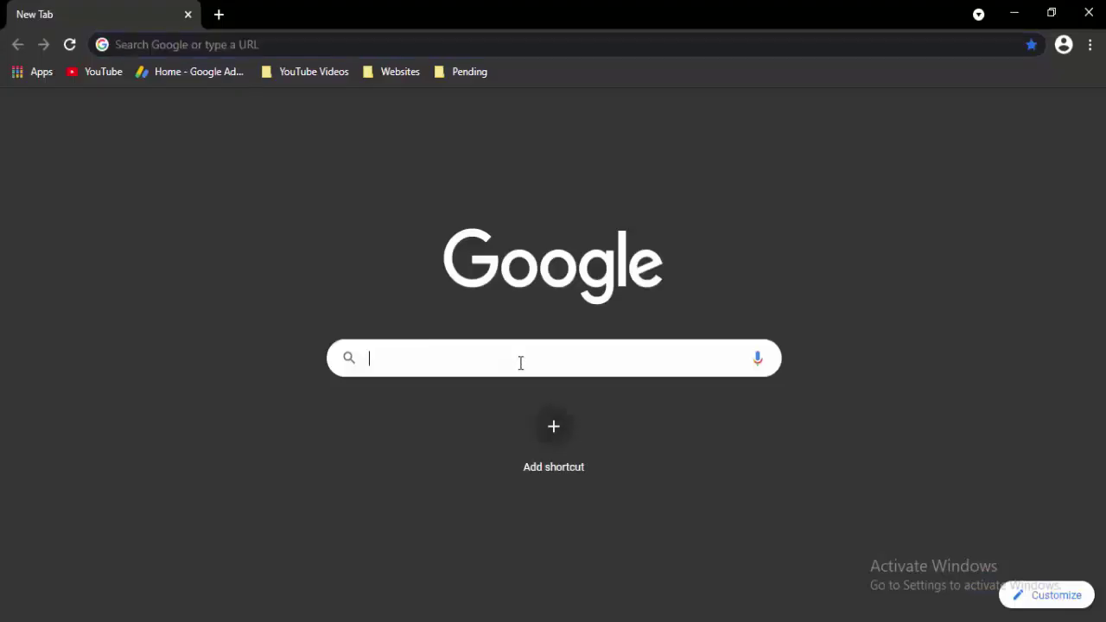
# Search Google for 'download windows 10' and open Microsoft's Windows 10 download result.
pyautogui.write('download windows 1')
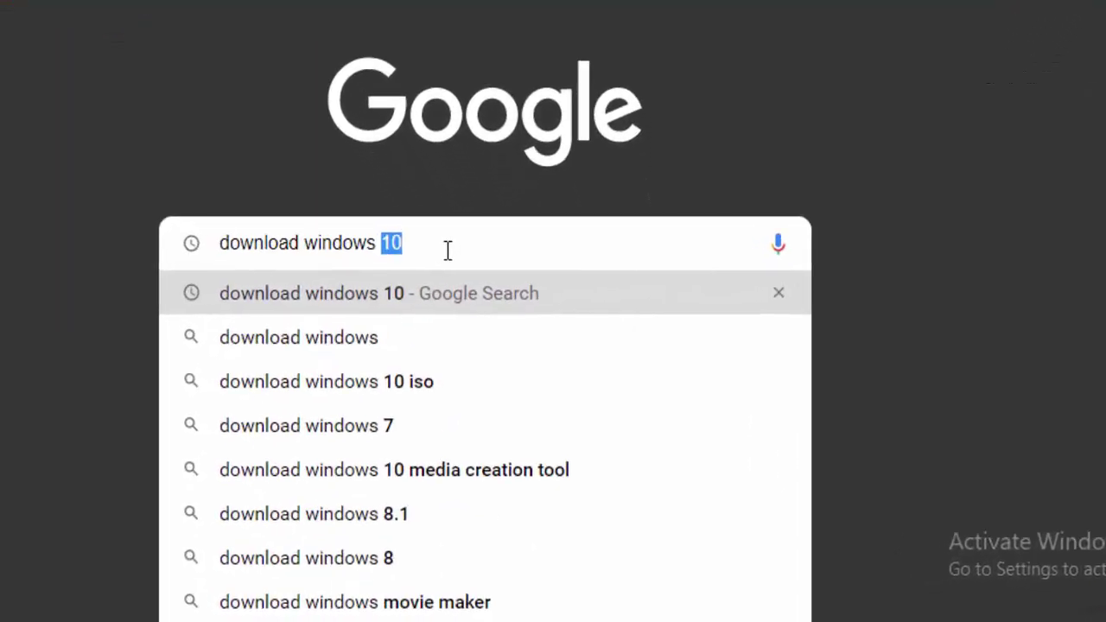
pyautogui.write('0')
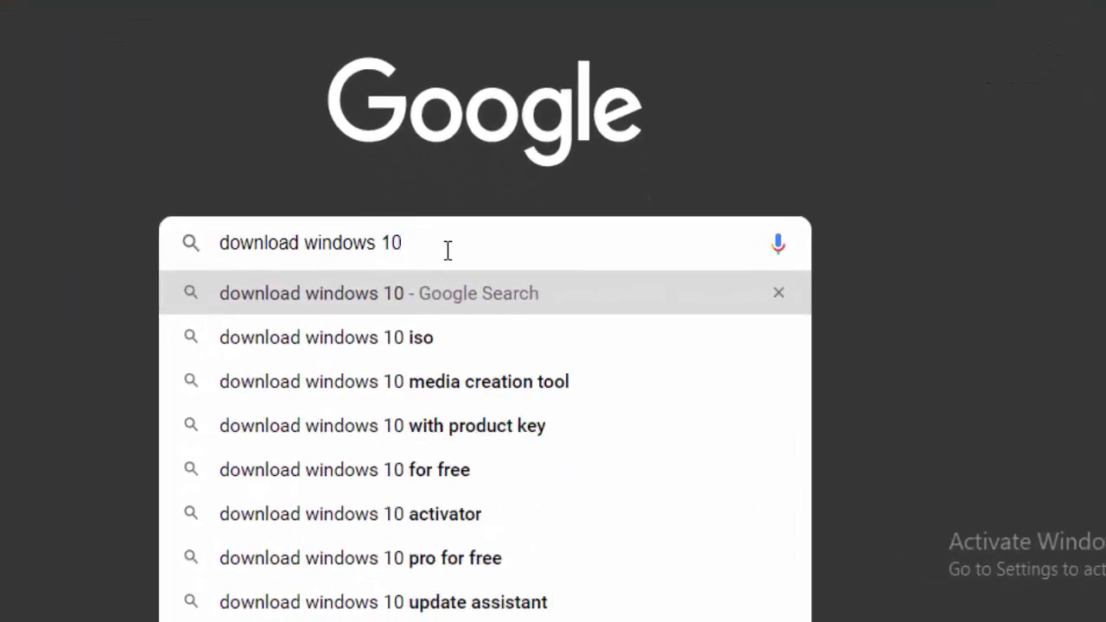
pyautogui.press('Return')
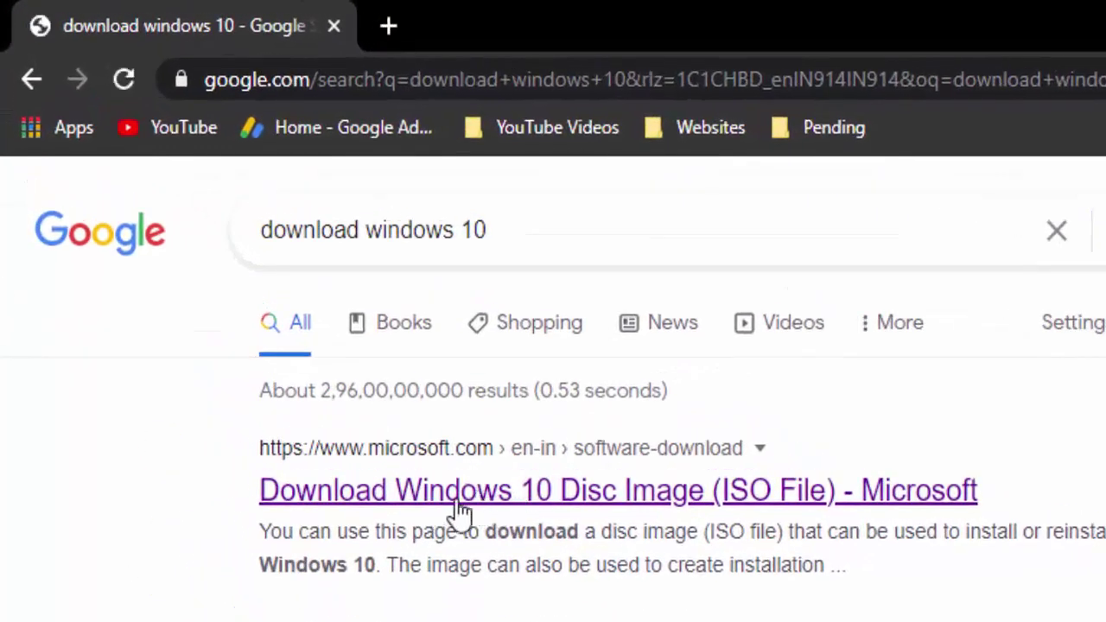
pyautogui.click(607, 505)
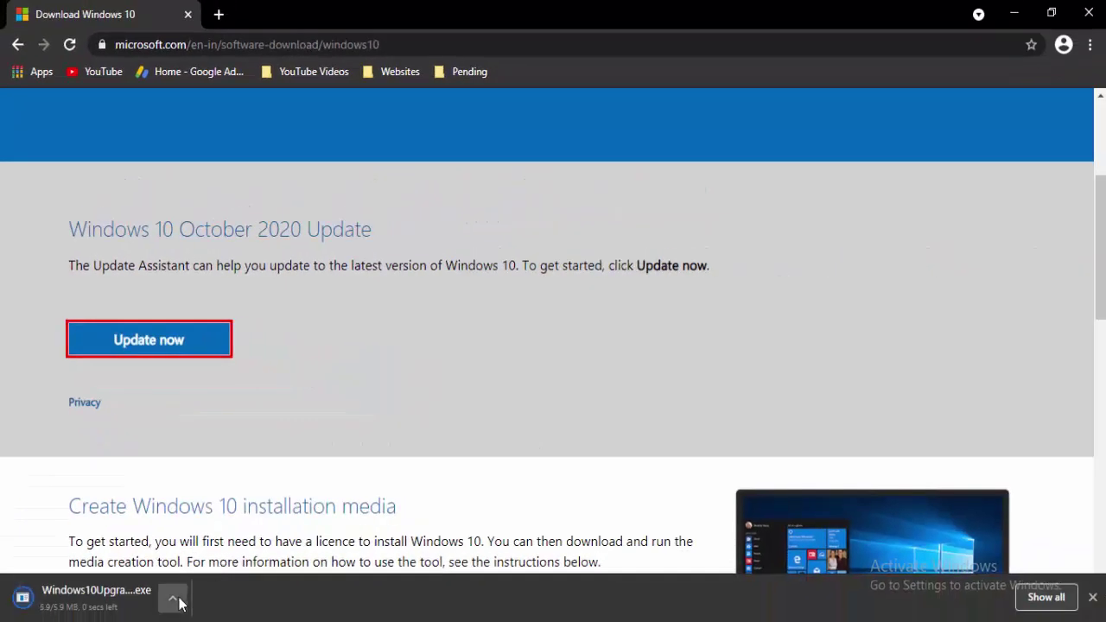
# Run the downloaded Windows10Upgrade installer, choose Update Now, and continue past the compatibility check.
pyautogui.click(173, 597)
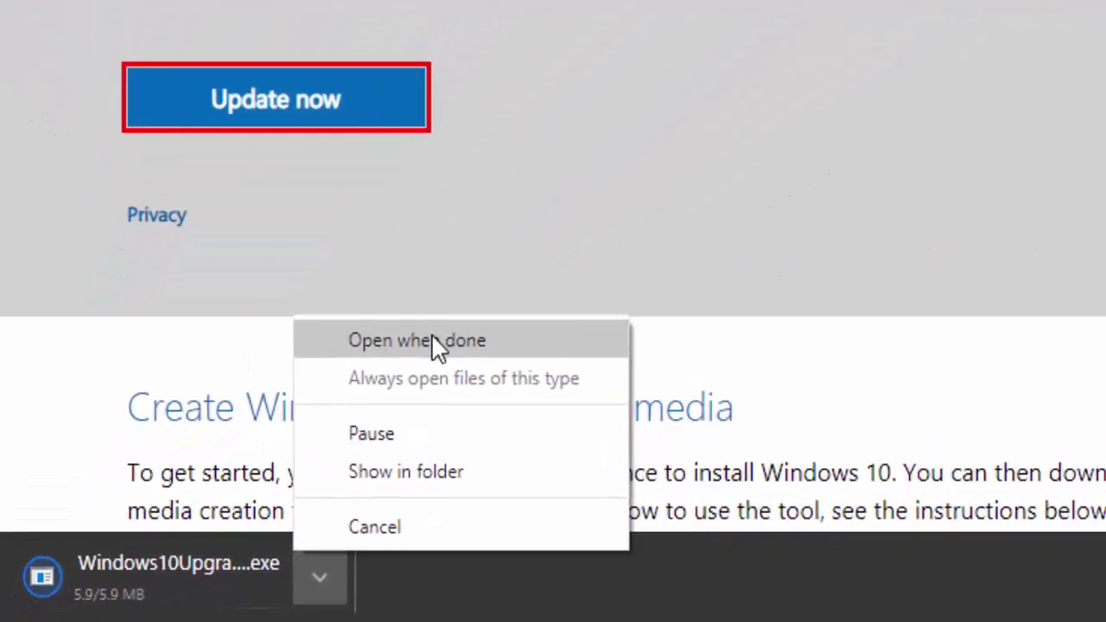
pyautogui.click(330, 408)
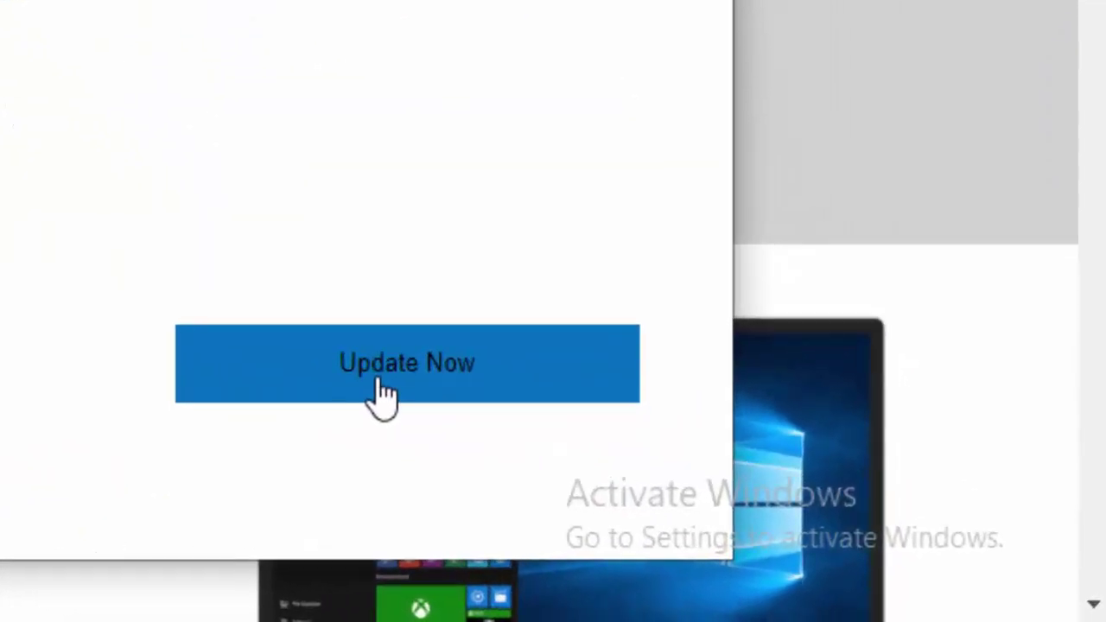
pyautogui.click(382, 396)
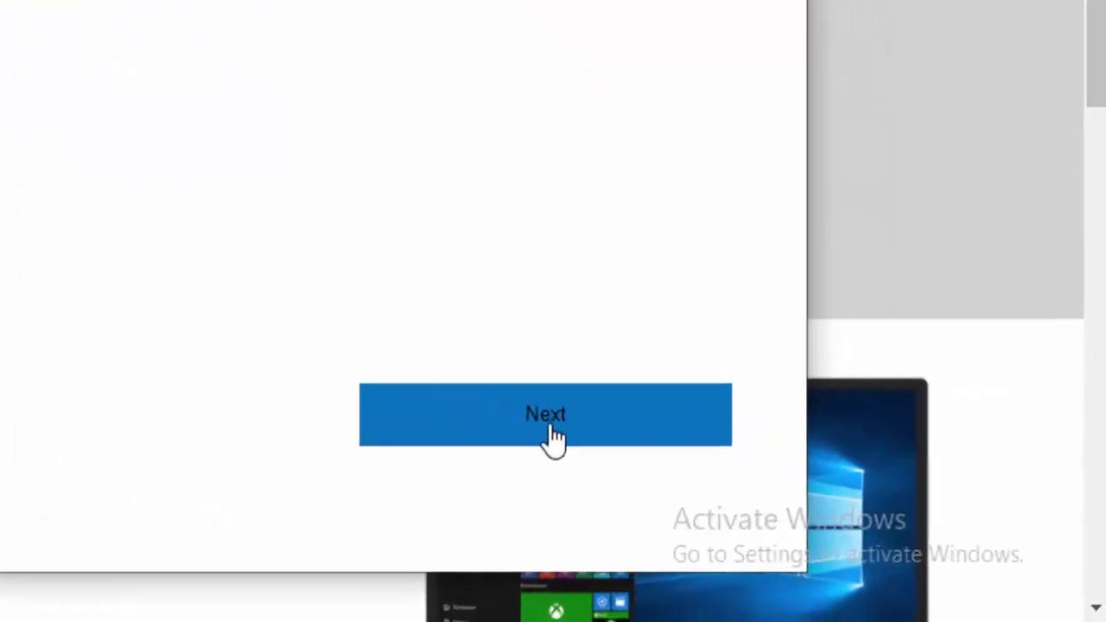
pyautogui.click(542, 423)
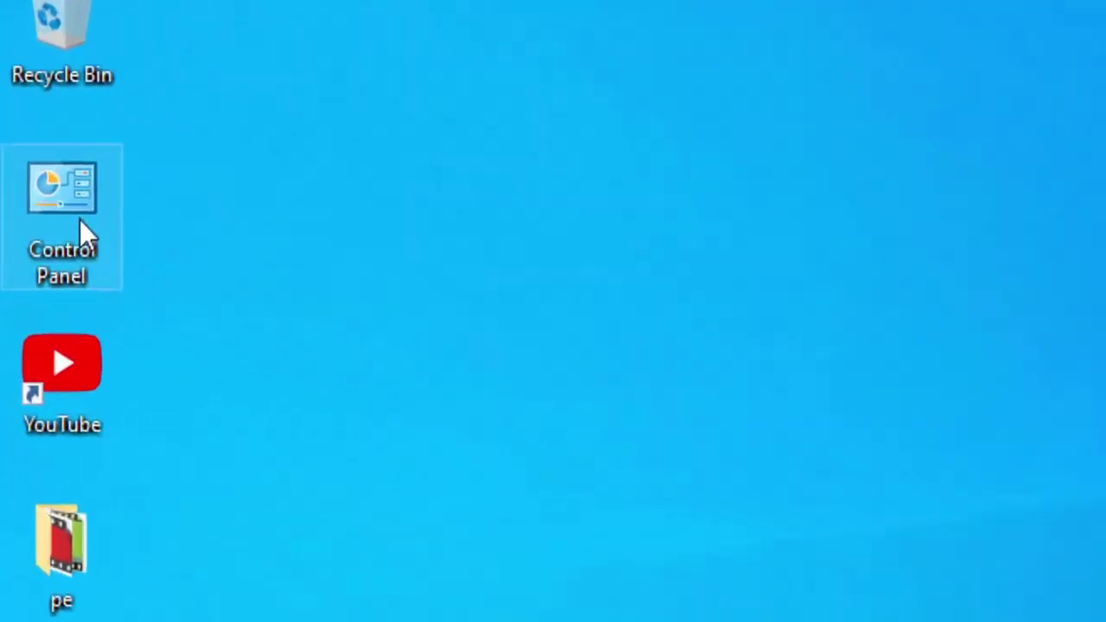
# Go from Control Panel through Network and Sharing Center to the network adapter list.
pyautogui.doubleClick(39, 301)
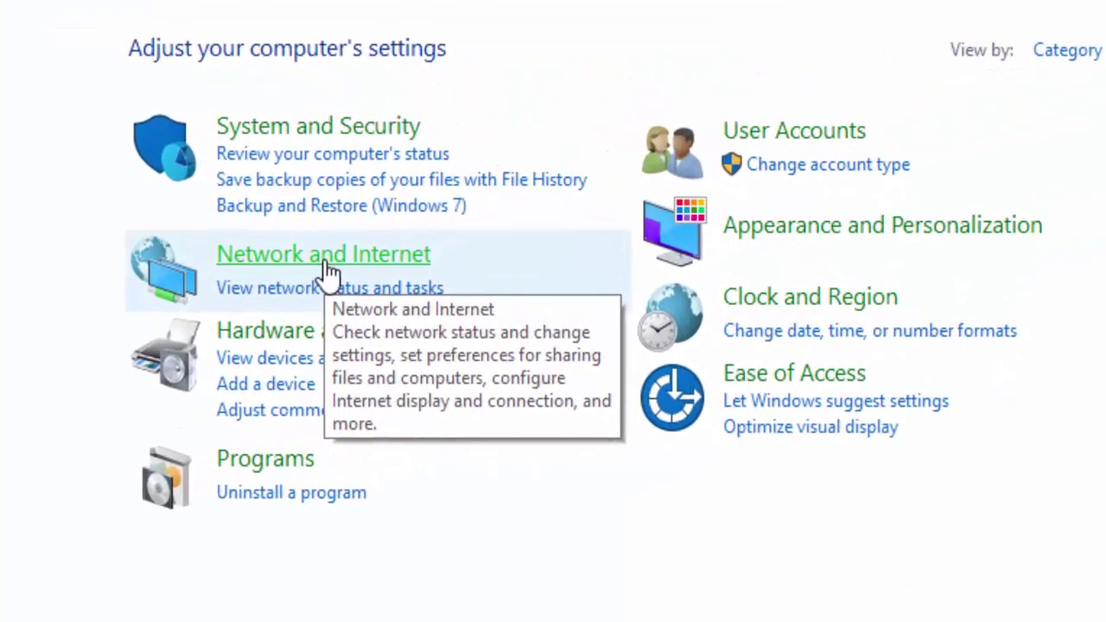
pyautogui.click(327, 259)
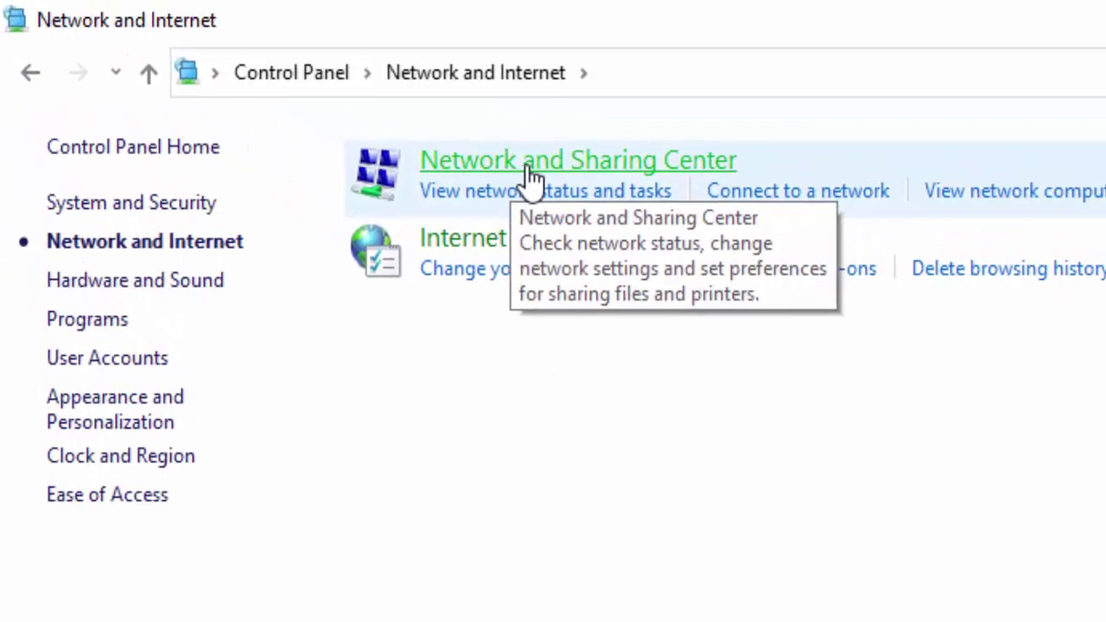
pyautogui.click(530, 179)
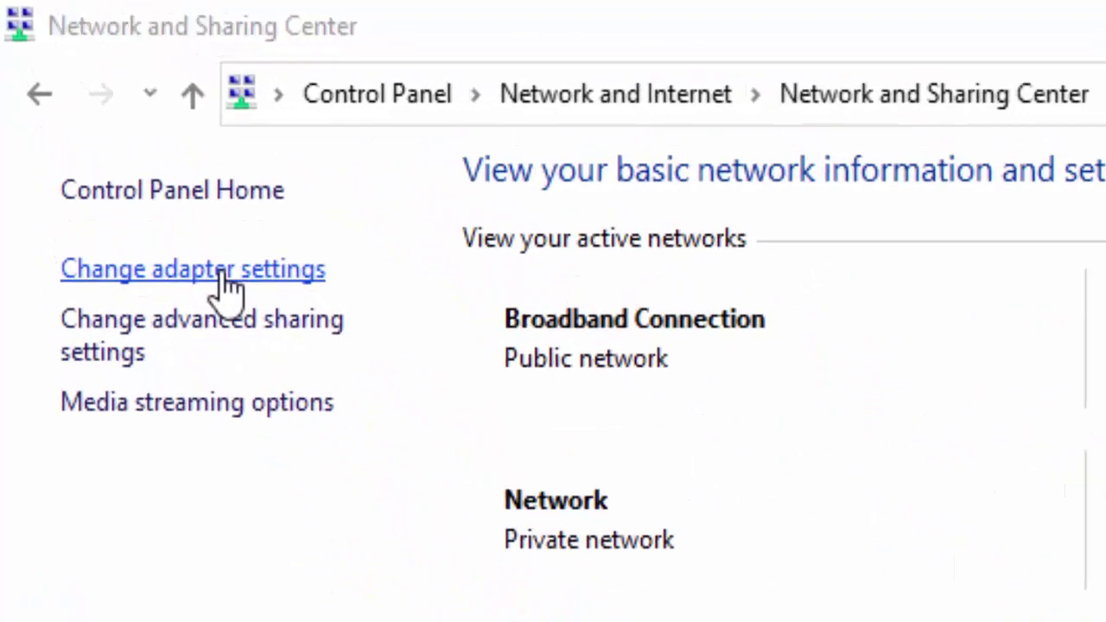
pyautogui.click(223, 278)
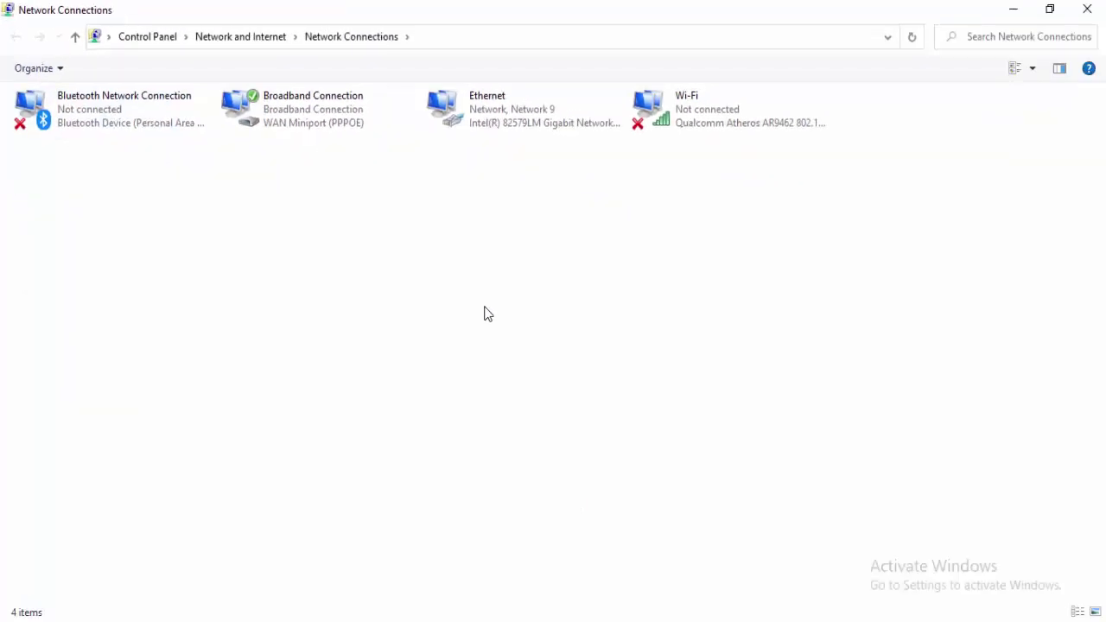
# Open Broadband Connection's Properties on its Networking tab.
pyautogui.rightClick(278, 102)
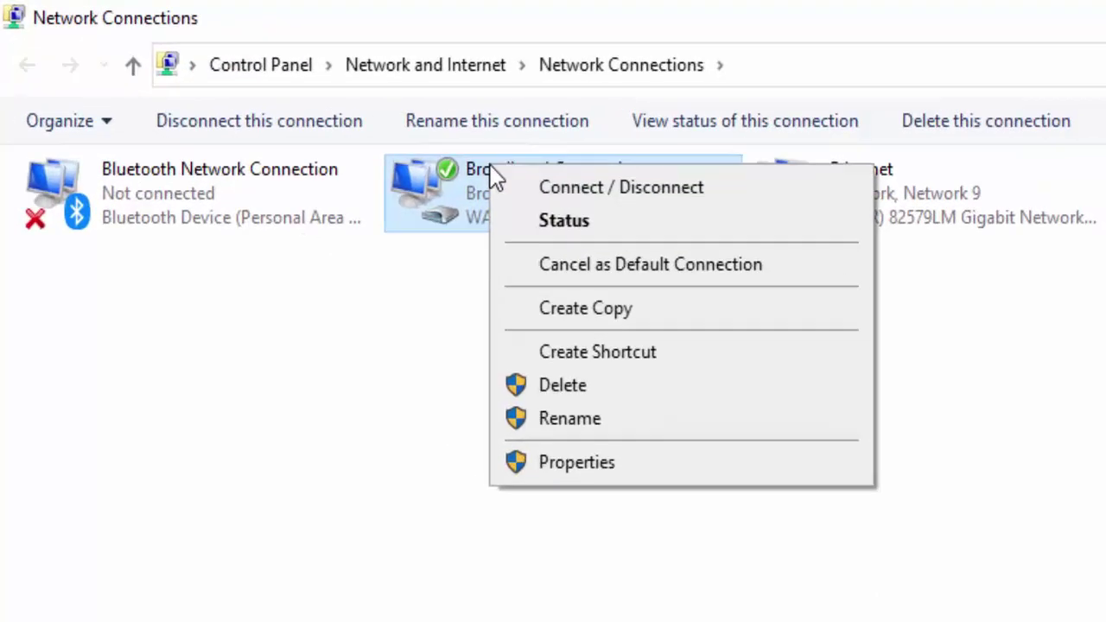
pyautogui.click(389, 357)
pyautogui.click(393, 354)
pyautogui.rightClick(497, 204)
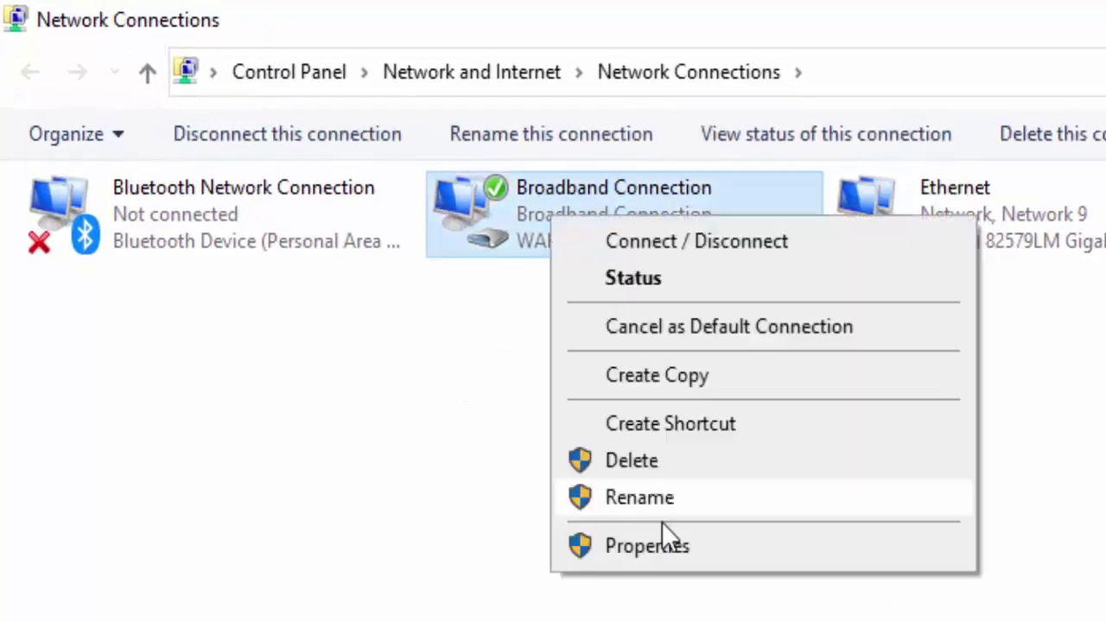
pyautogui.click(668, 543)
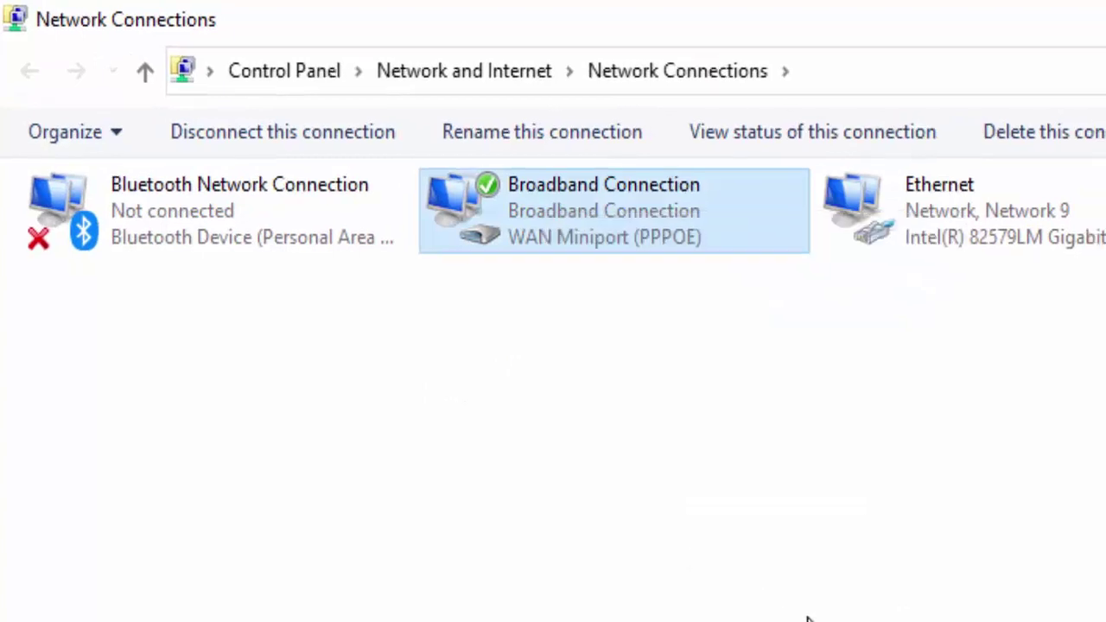
pyautogui.click(1063, 301)
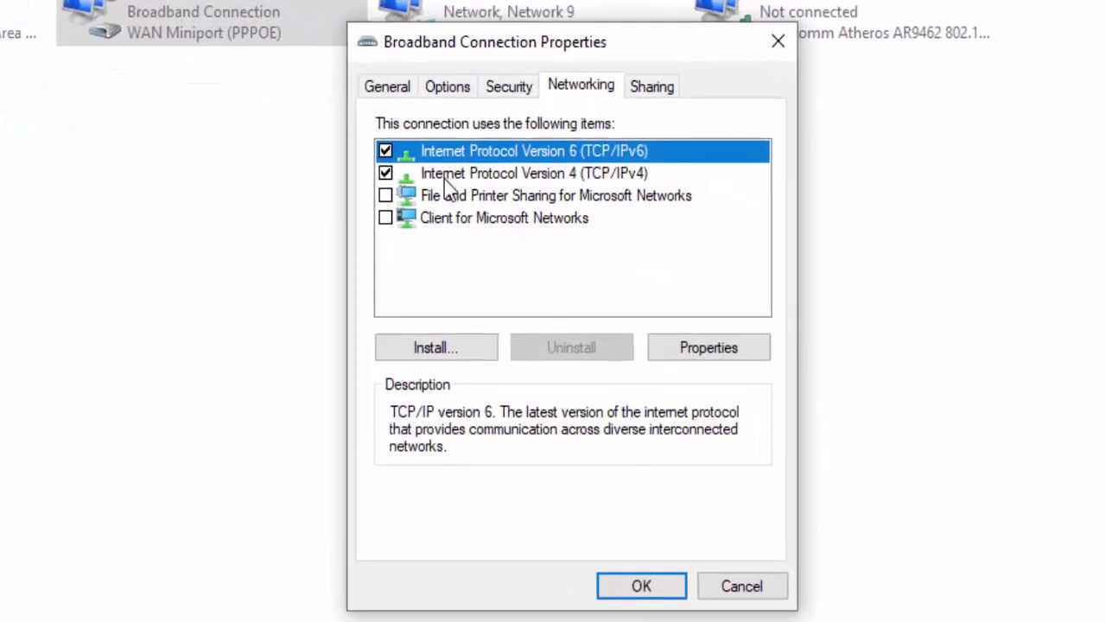
# Set TCP/IPv4 to use DNS servers 8.8.8.8 and 8.8.4.4 and save.
pyautogui.click(450, 177)
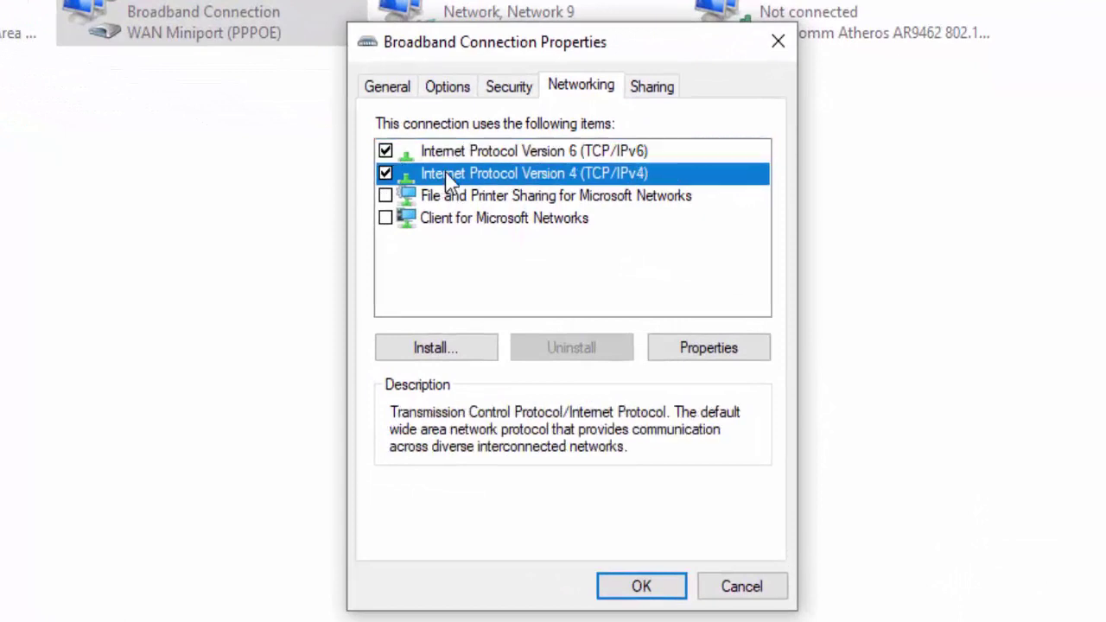
pyautogui.click(718, 355)
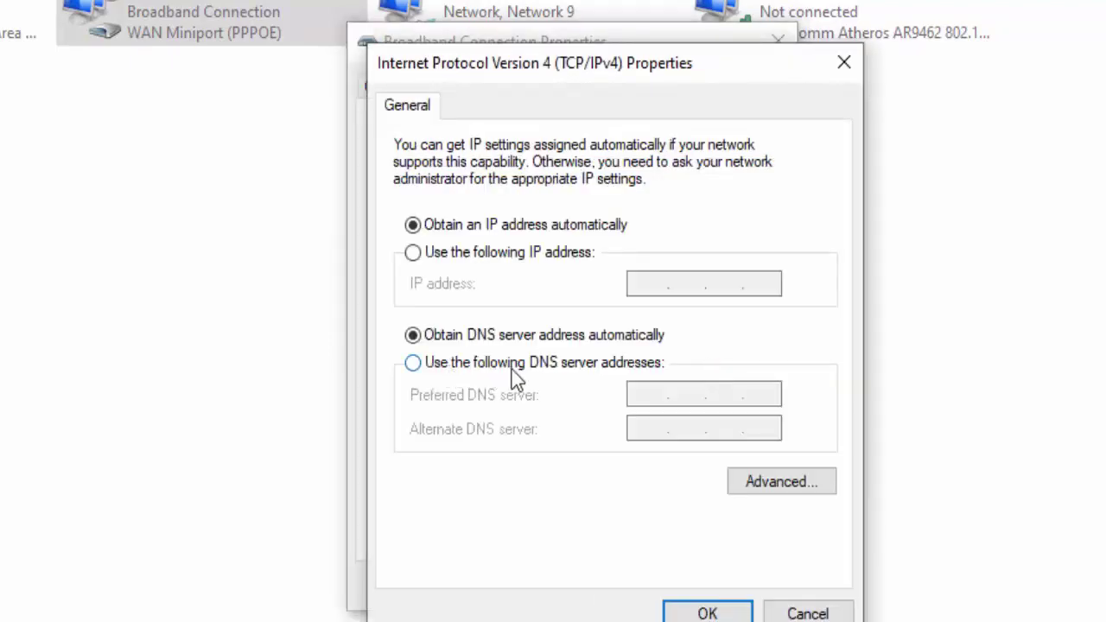
pyautogui.click(543, 372)
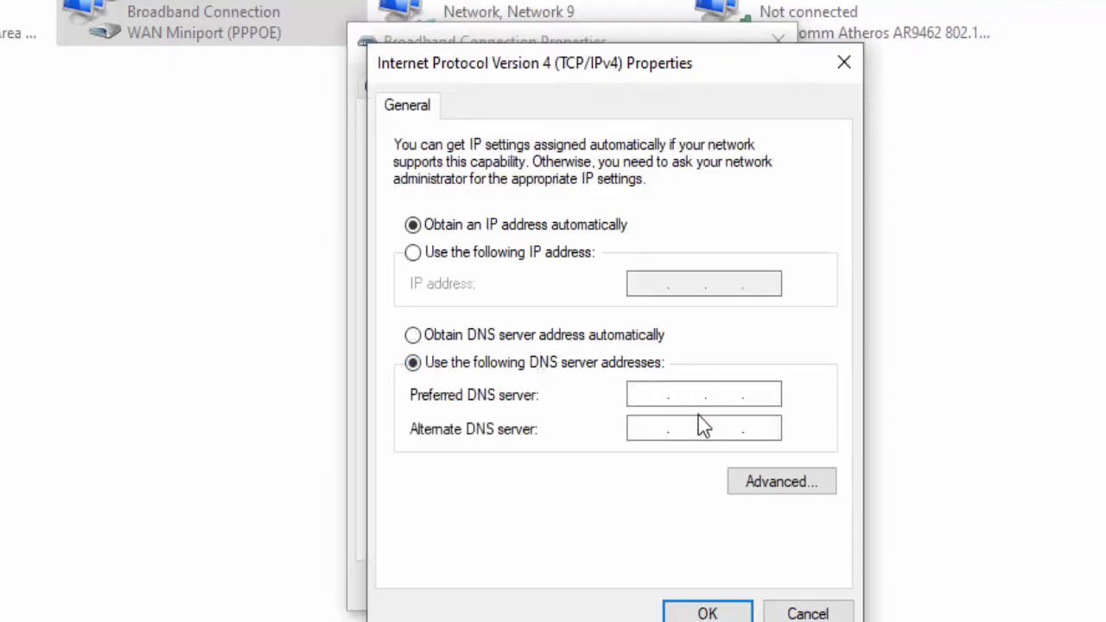
pyautogui.write('8.8.8.8')
pyautogui.click(653, 429)
pyautogui.write('8.8.4')
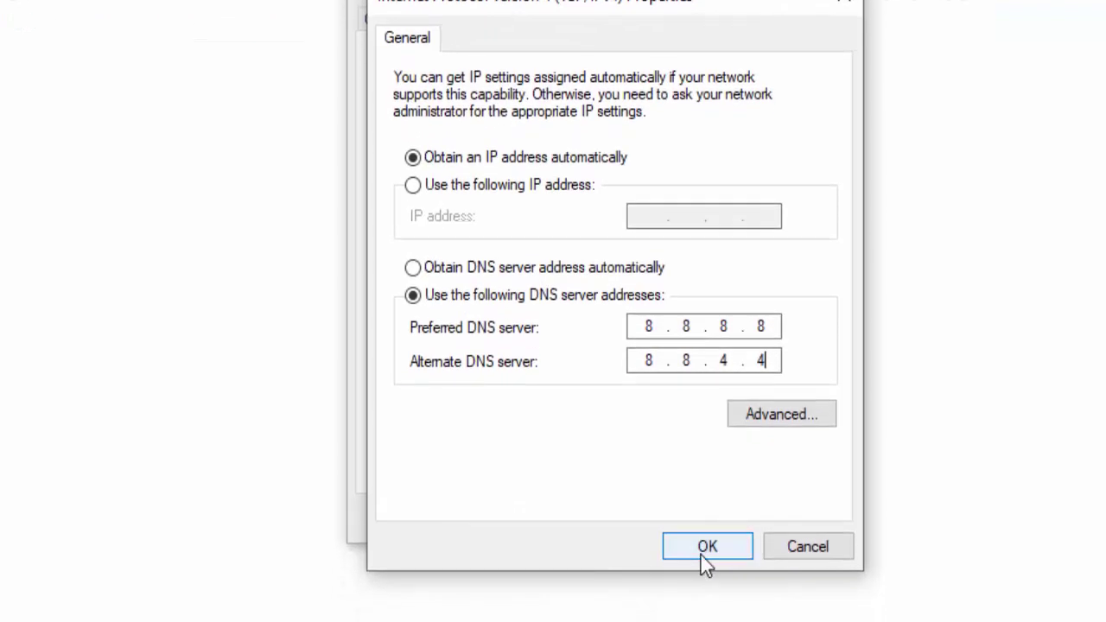
pyautogui.click(707, 547)
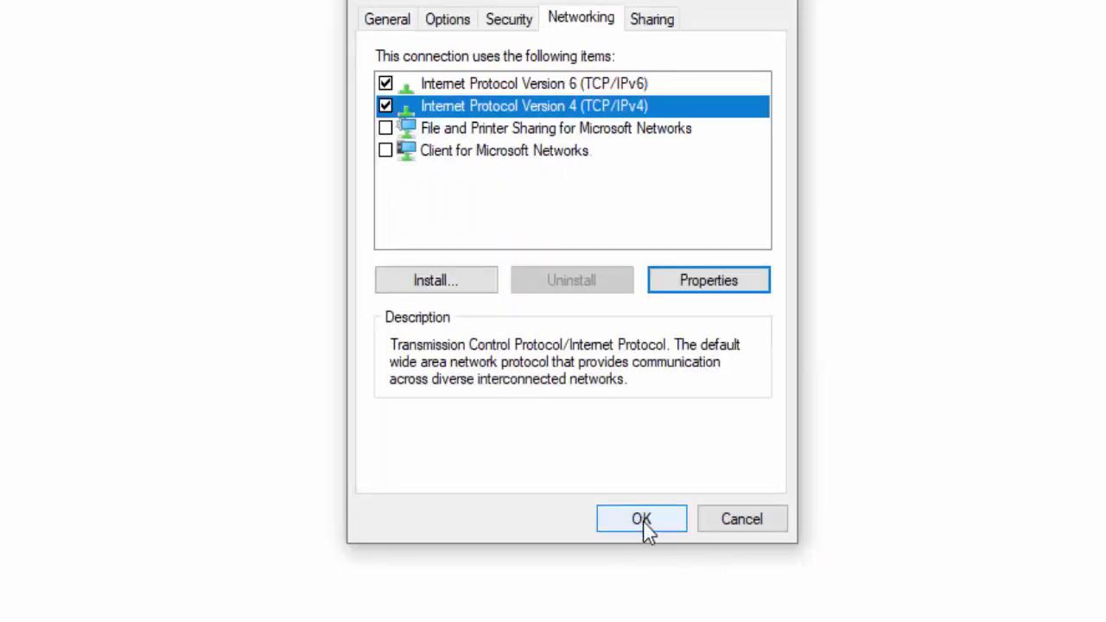
# Apply the connection changes, accept the redial notice, and close the network windows.
pyautogui.click(643, 522)
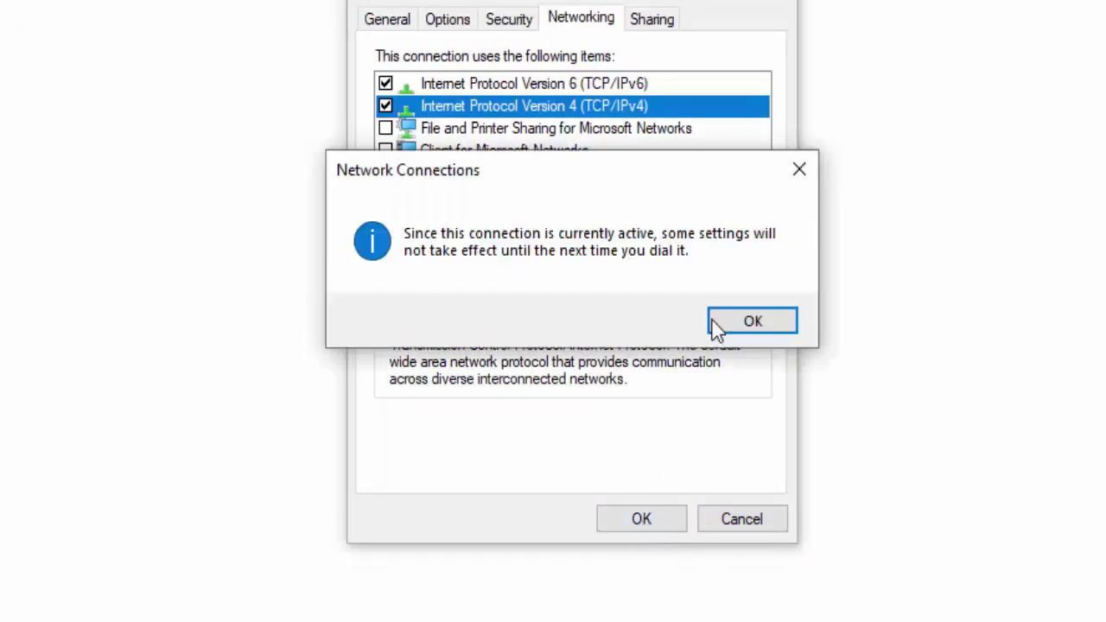
pyautogui.click(728, 327)
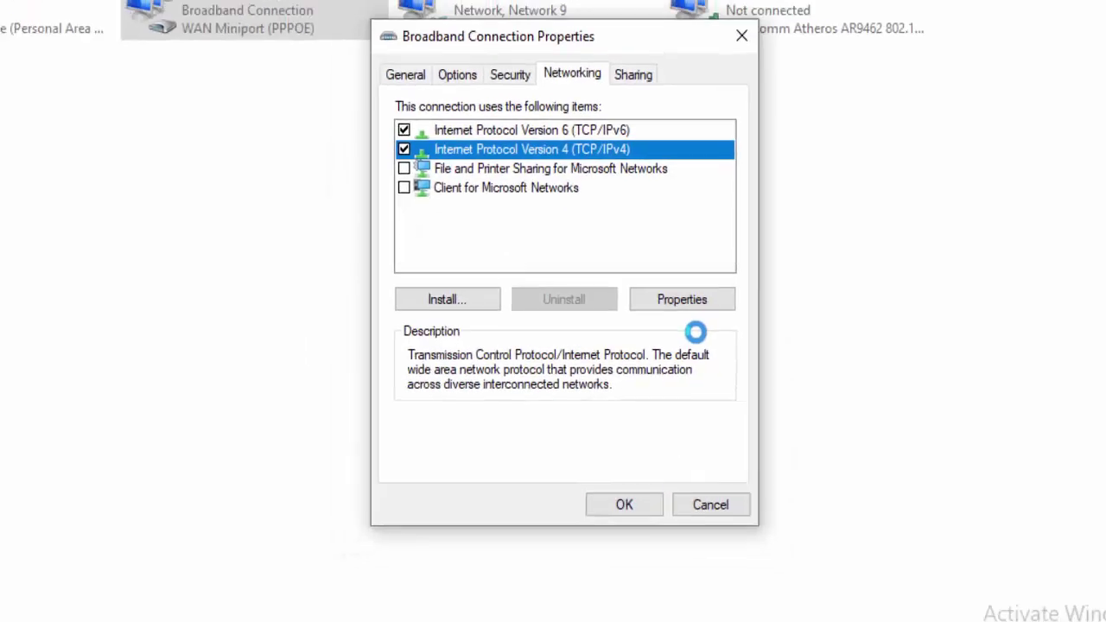
pyautogui.click(1087, 9)
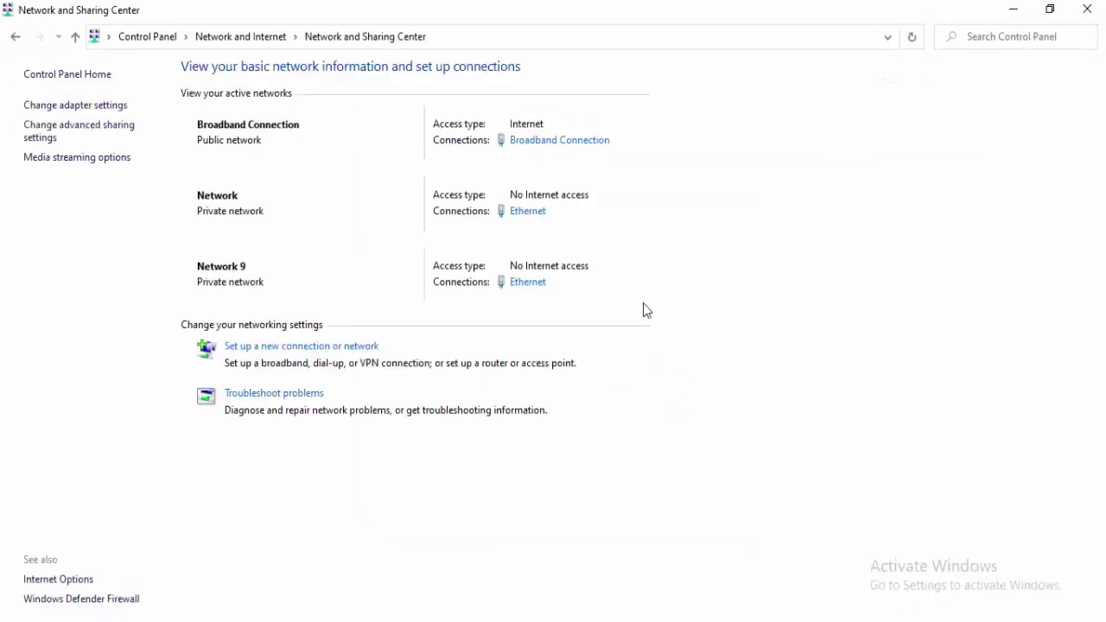
pyautogui.click(1087, 10)
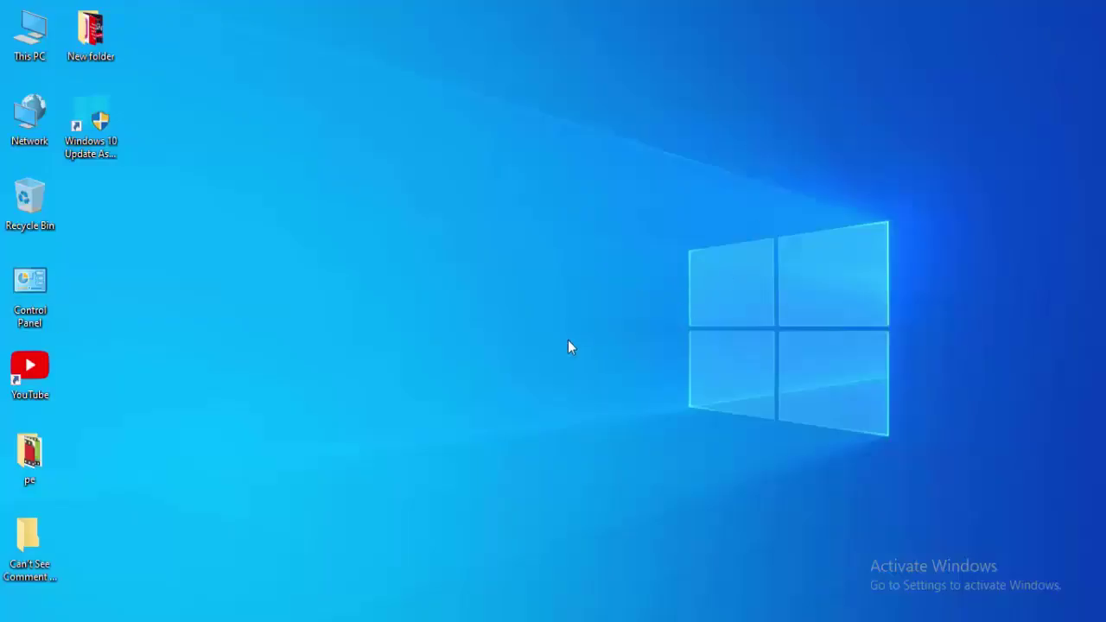